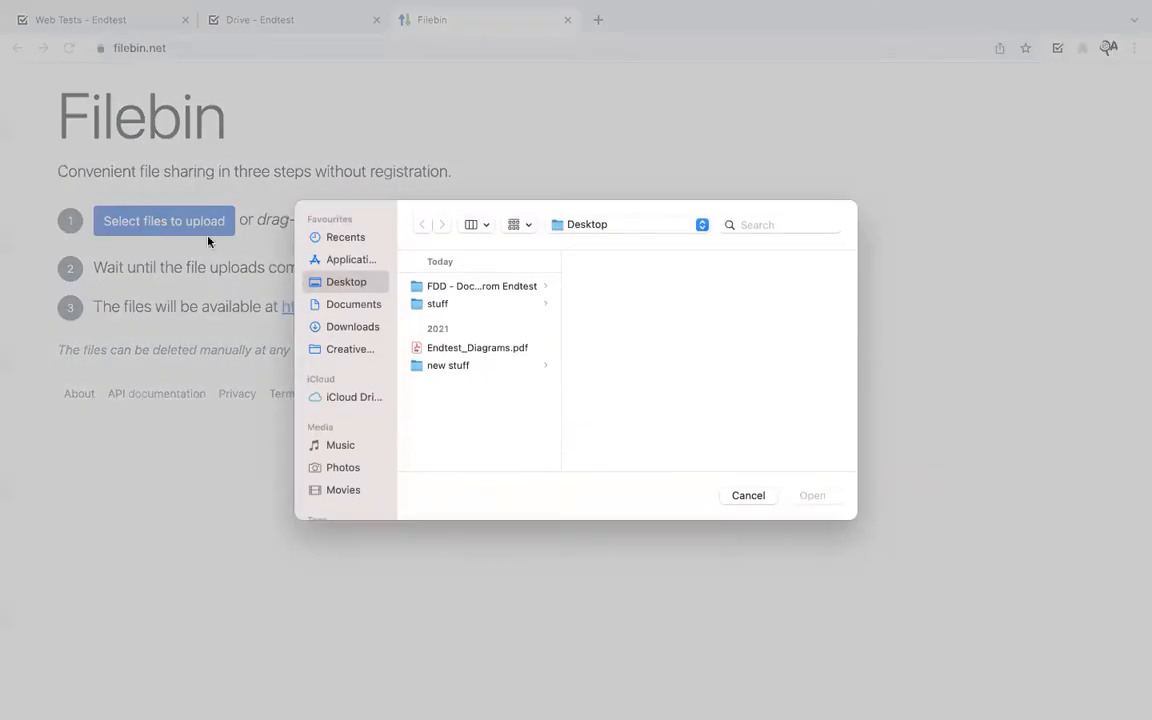
Step: Upload Endtest_Diagrams.pdf from the Desktop to Filebin, and return to the Filebin upload page
{"action": "left_click", "coordinate": [492, 347]}
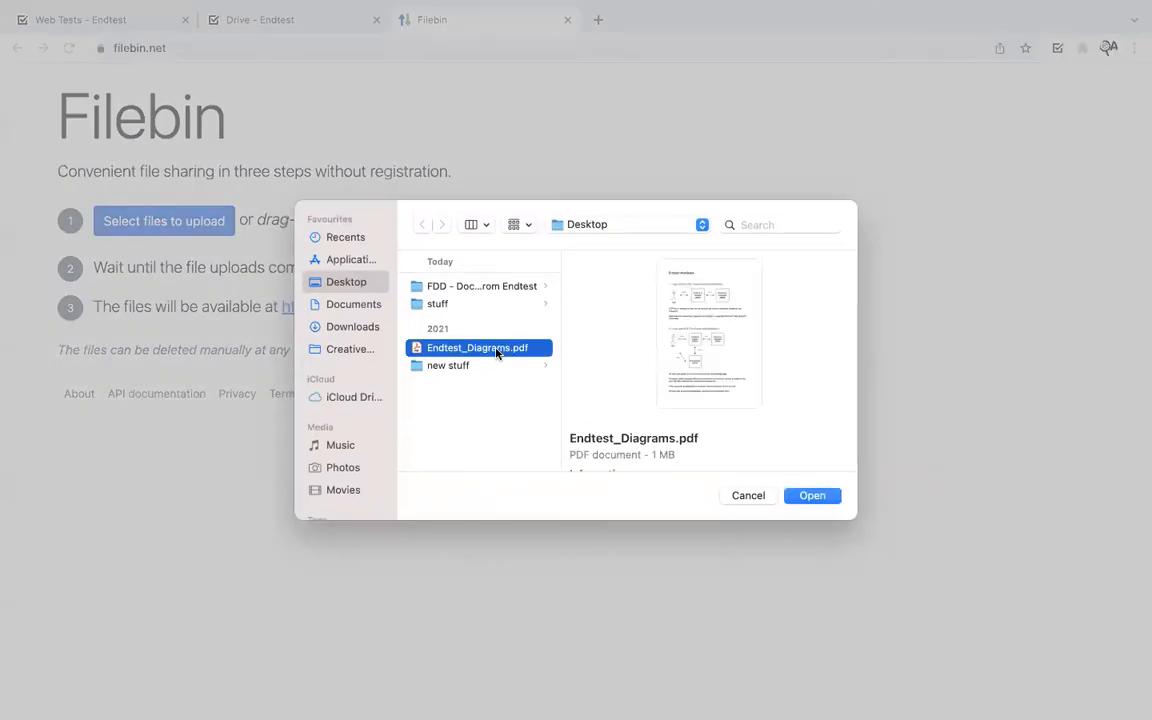
{"action": "left_click", "coordinate": [815, 493]}
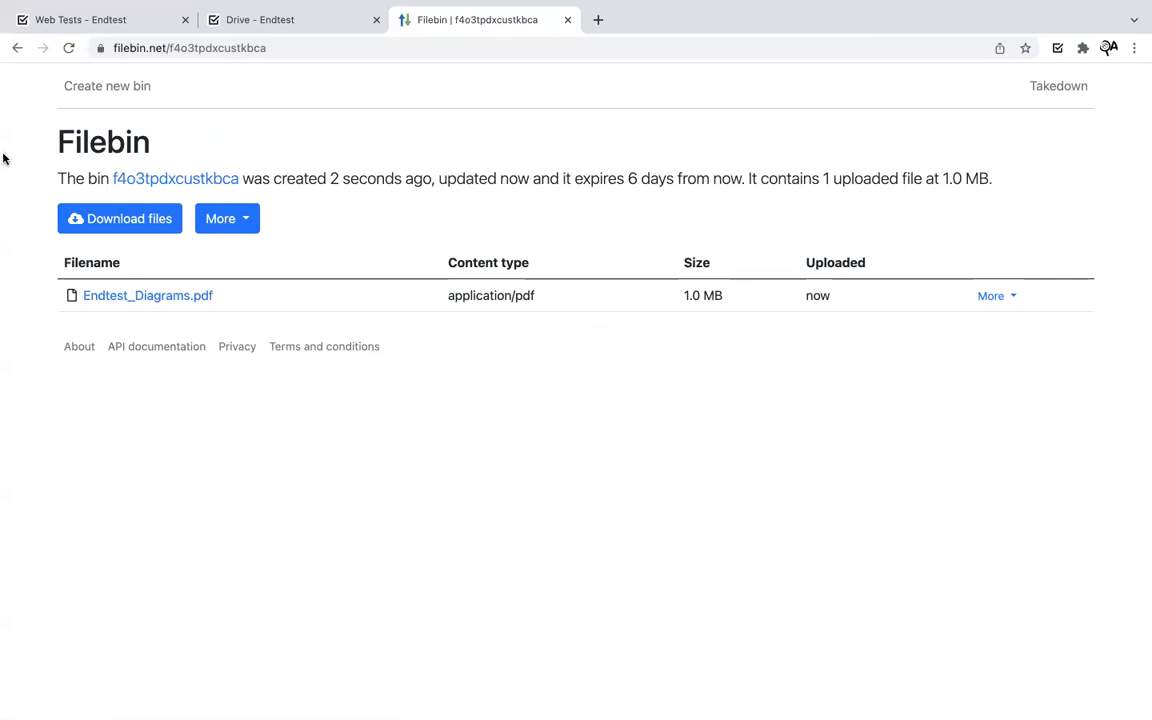
{"action": "left_click", "coordinate": [15, 50]}
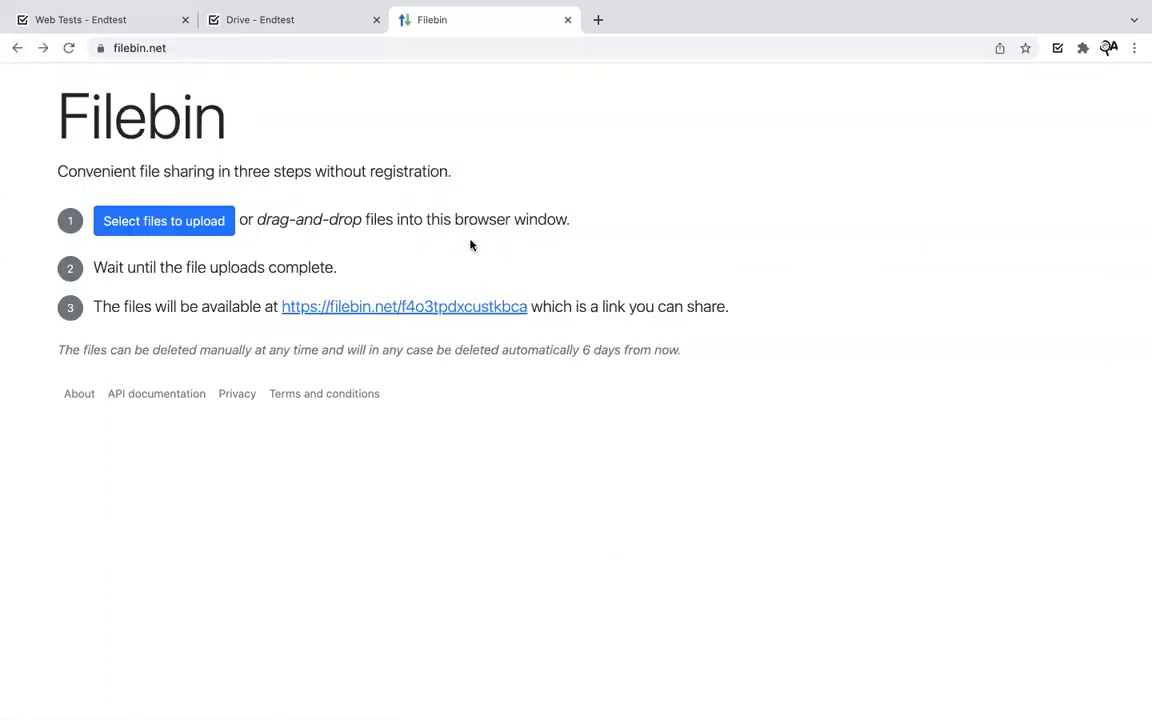
Step: Reload the Filebin page and inspect the HTML of the "Select files to upload" element
{"action": "key", "text": "super+r"}
{"action": "right_click", "coordinate": [168, 224]}
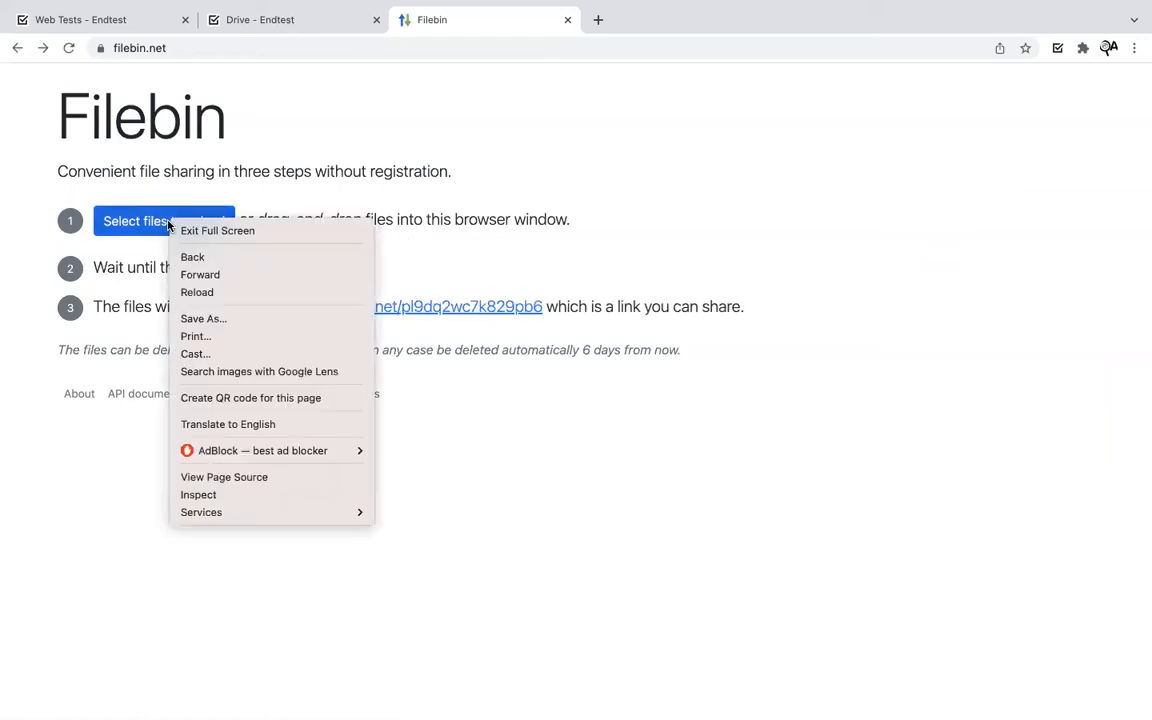
{"action": "left_click", "coordinate": [223, 497]}
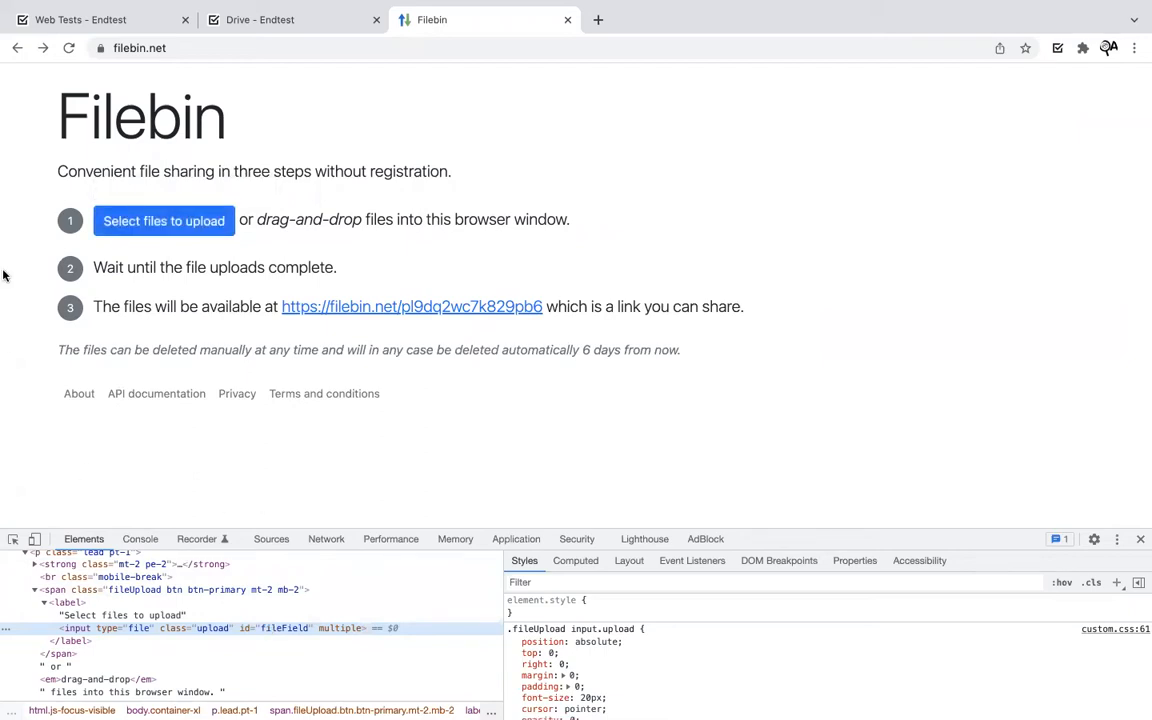
Step: Switch to Endtest's web tests and create a new test suite named "File Upload"
{"action": "left_click", "coordinate": [38, 17]}
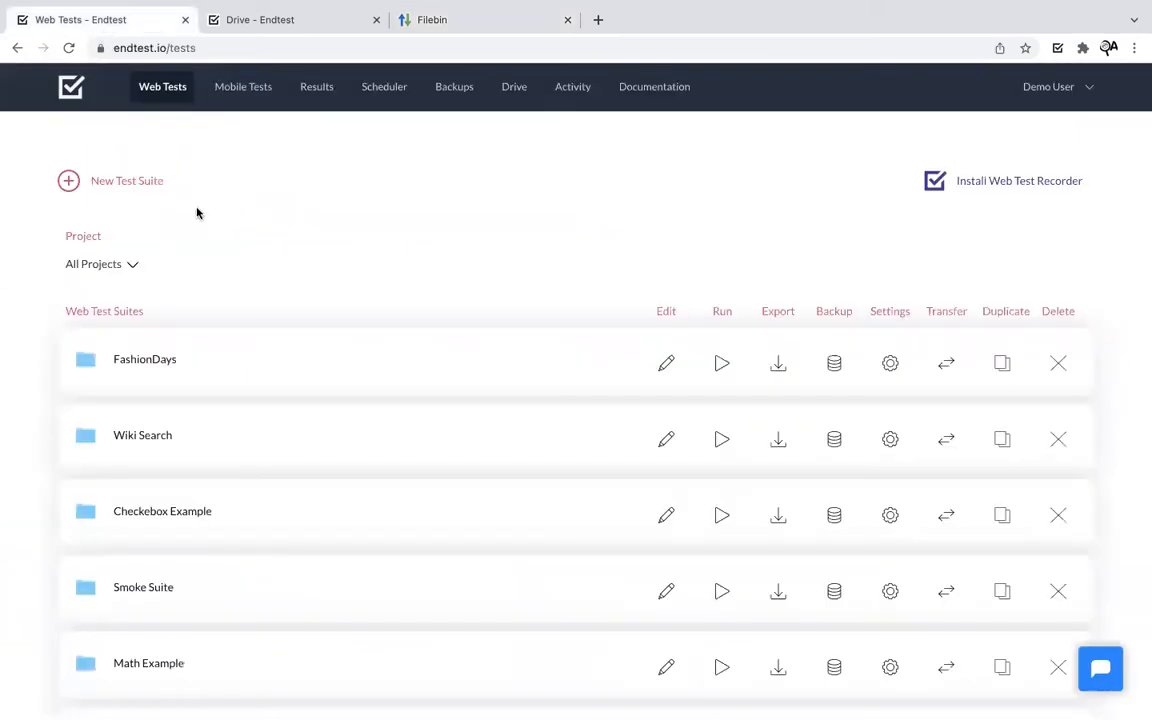
{"action": "left_click", "coordinate": [121, 184]}
{"action": "left_click", "coordinate": [535, 318]}
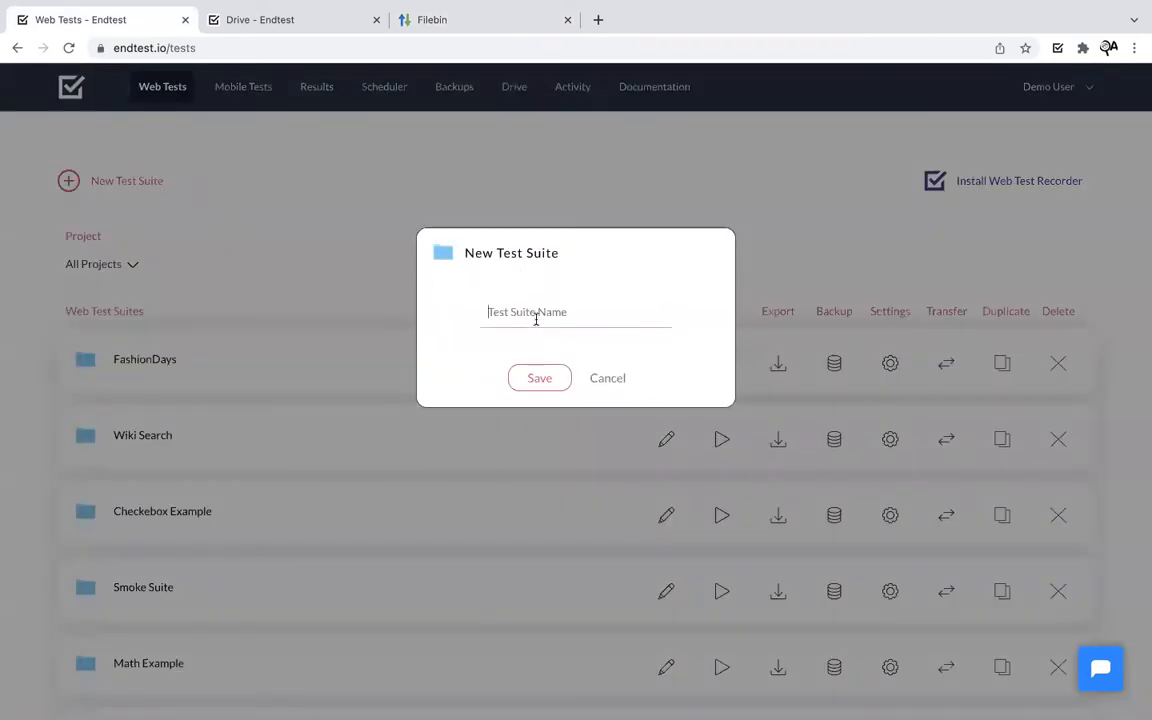
{"action": "type", "text": "File U"}
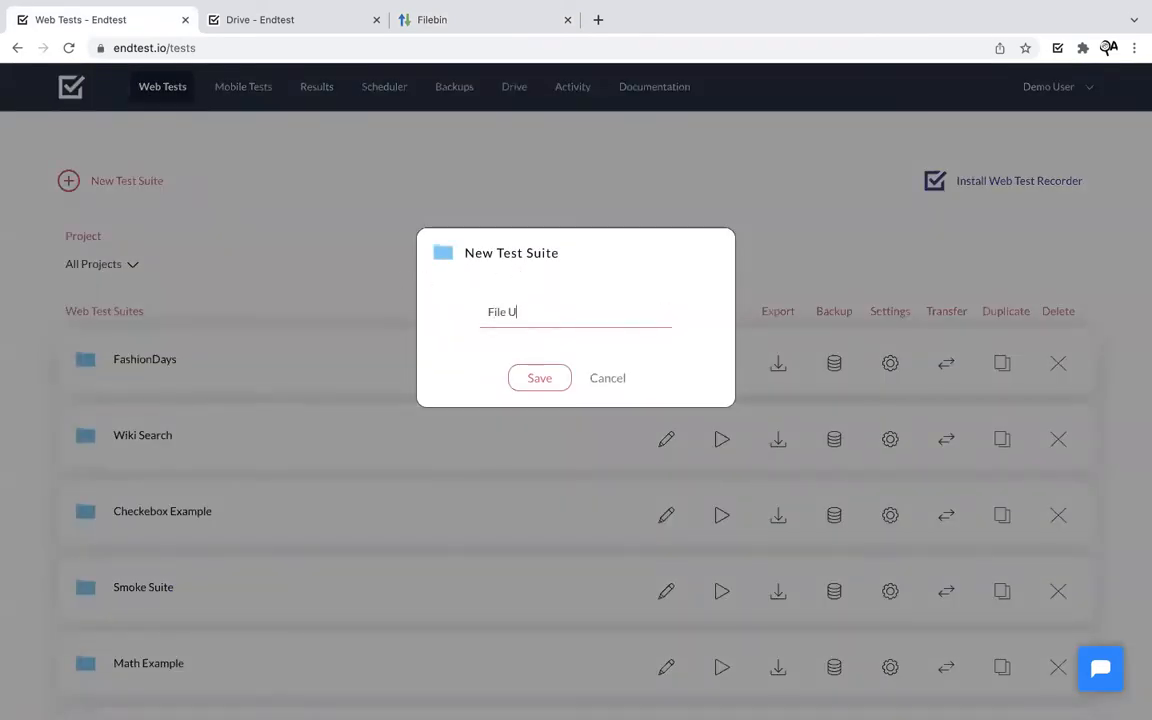
{"action": "type", "text": "pload"}
{"action": "left_click", "coordinate": [530, 379]}
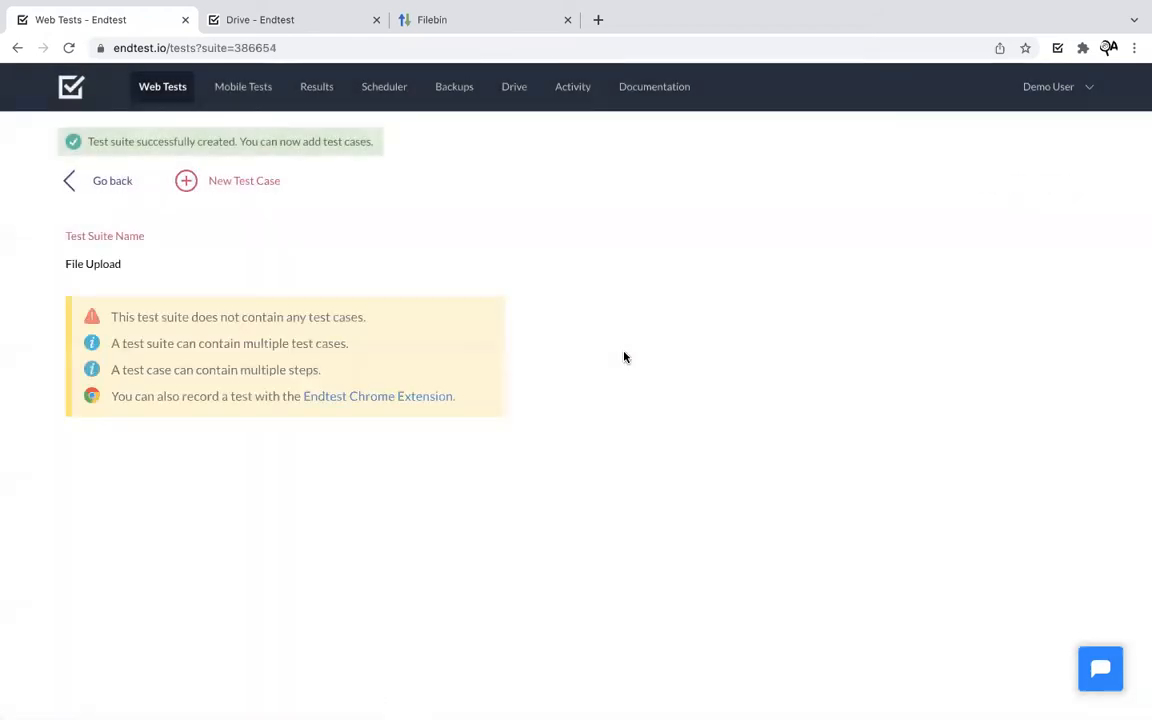
Step: Add a new test case named "Basic Example" to the File Upload suite
{"action": "left_click", "coordinate": [247, 190]}
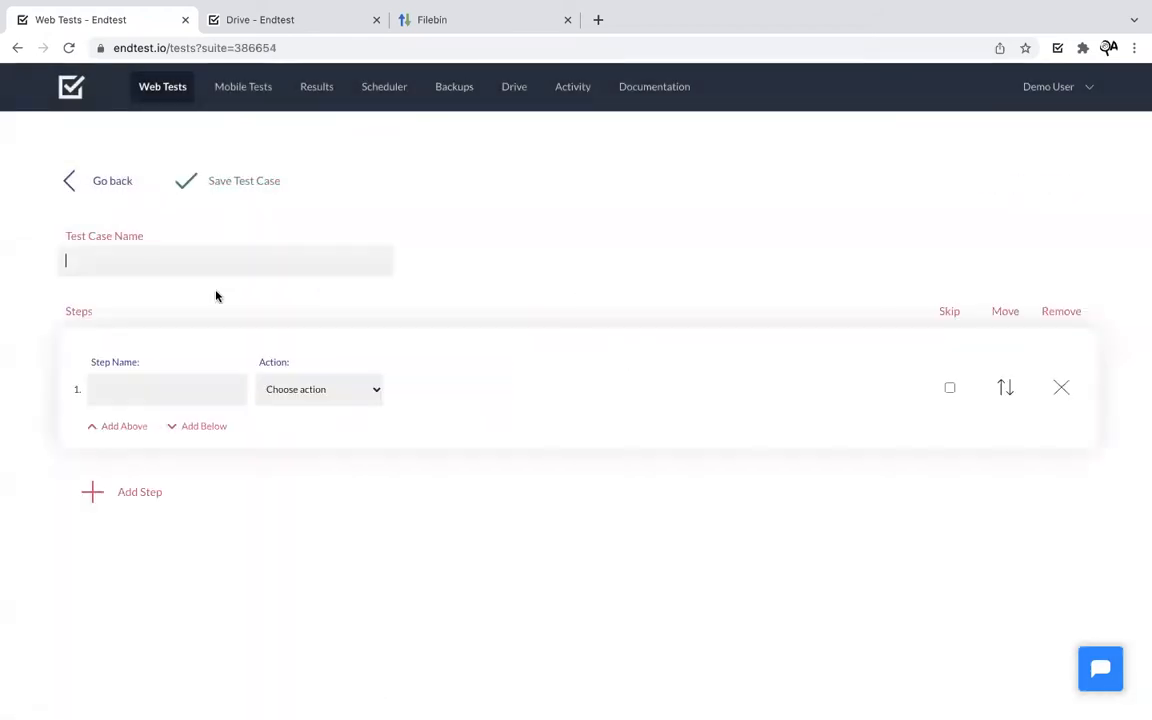
{"action": "type", "text": "Basic Example"}
{"action": "left_click", "coordinate": [566, 327]}
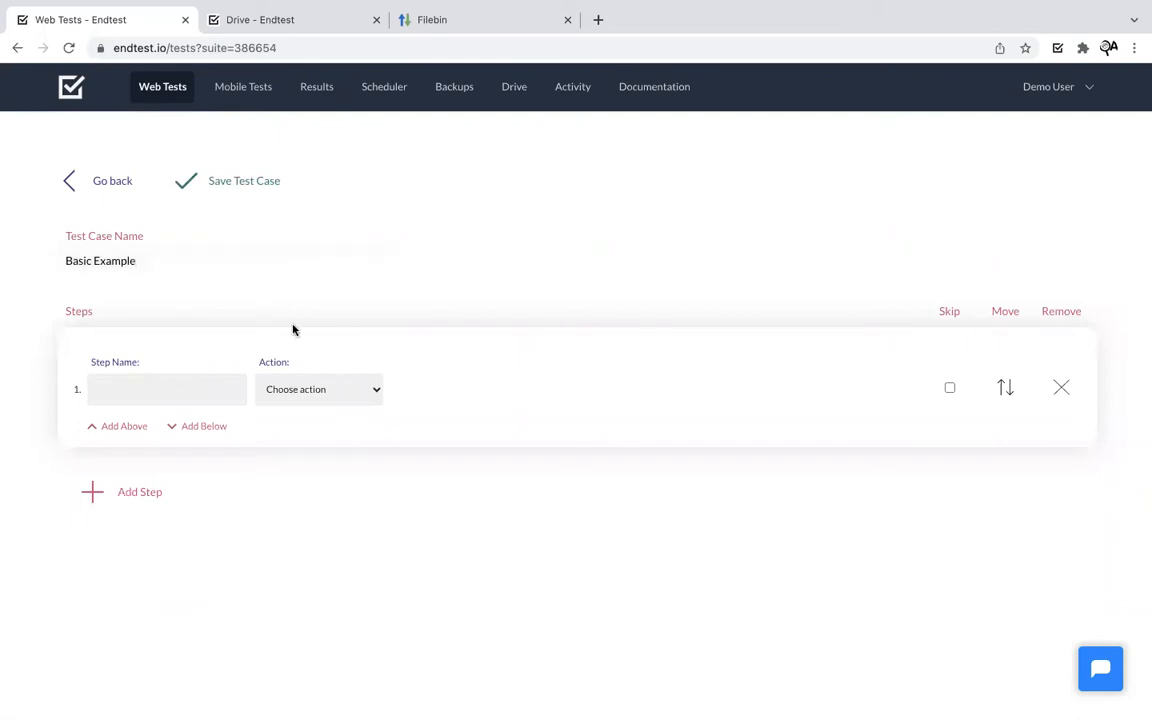
Step: Switch to the Filebin page and copy its web address
{"action": "left_click", "coordinate": [450, 22]}
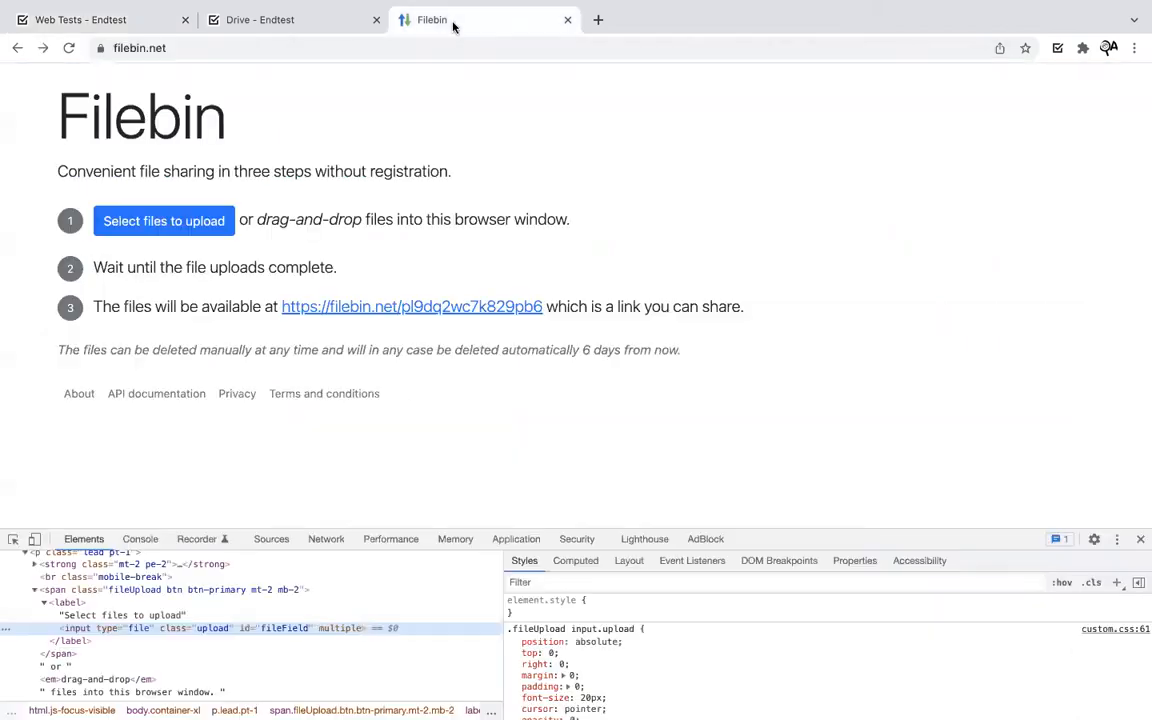
{"action": "left_click", "coordinate": [148, 52]}
{"action": "right_click", "coordinate": [148, 55]}
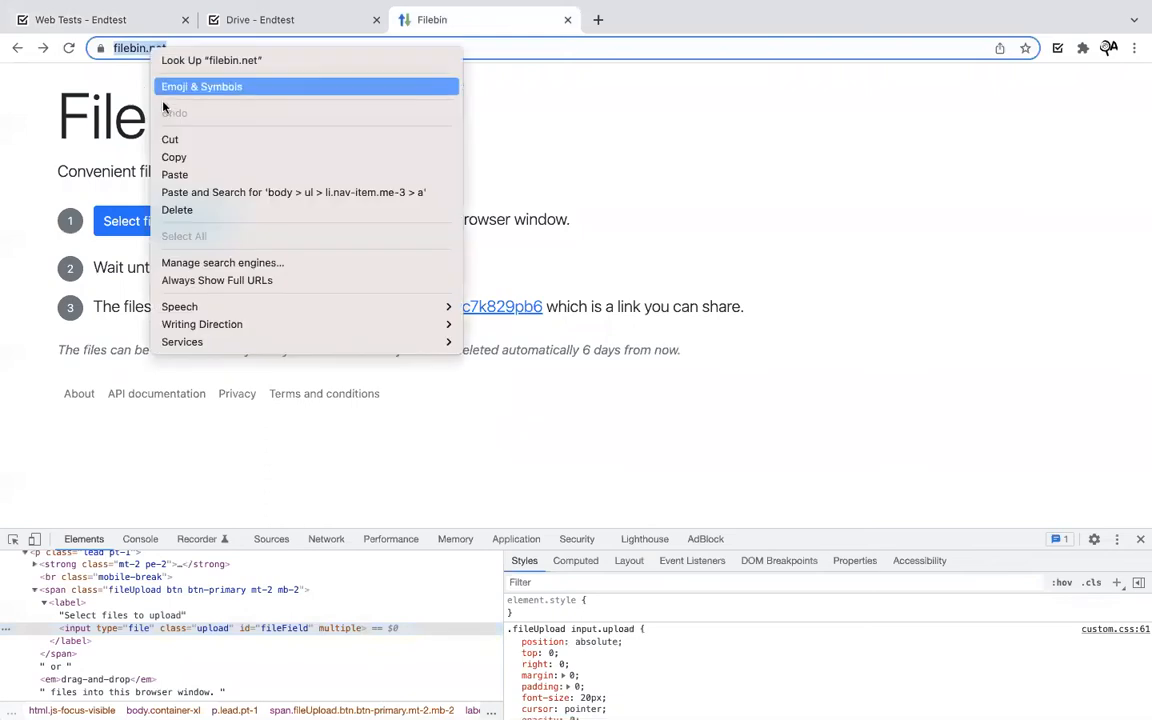
{"action": "left_click", "coordinate": [159, 152]}
{"action": "left_click", "coordinate": [113, 22]}
{"action": "left_click", "coordinate": [129, 391]}
{"action": "type", "text": "Go to"}
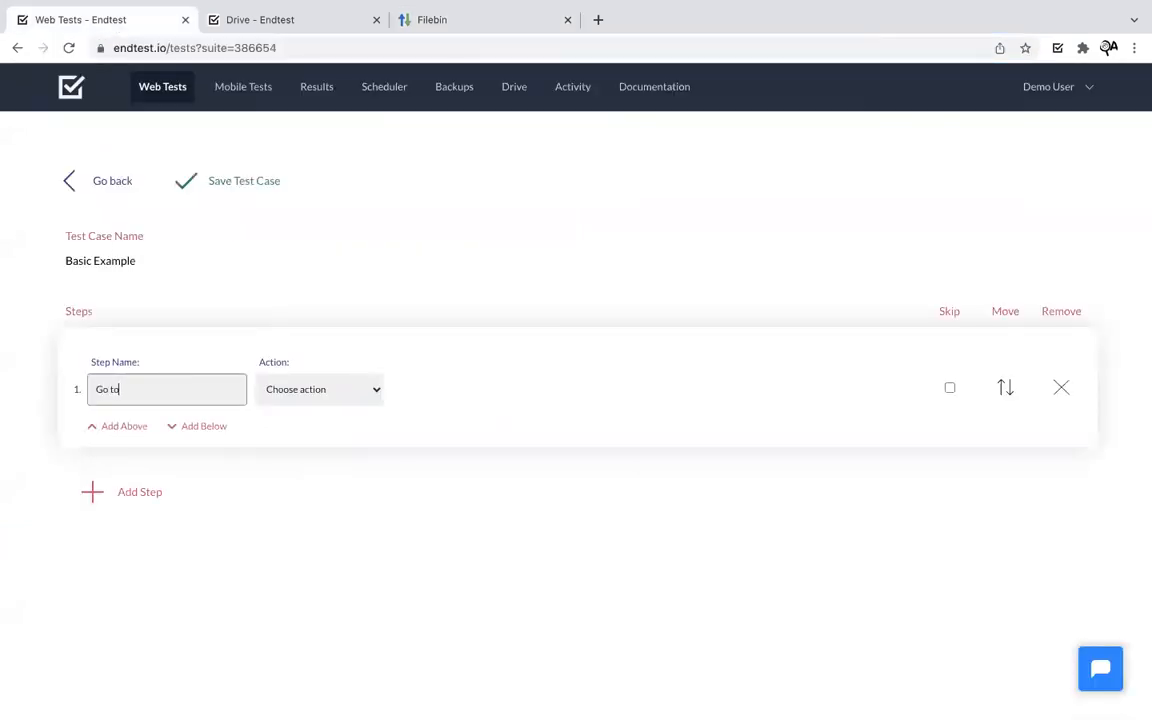
{"action": "type", "text": " filebine"}
{"action": "left_click", "coordinate": [332, 402]}
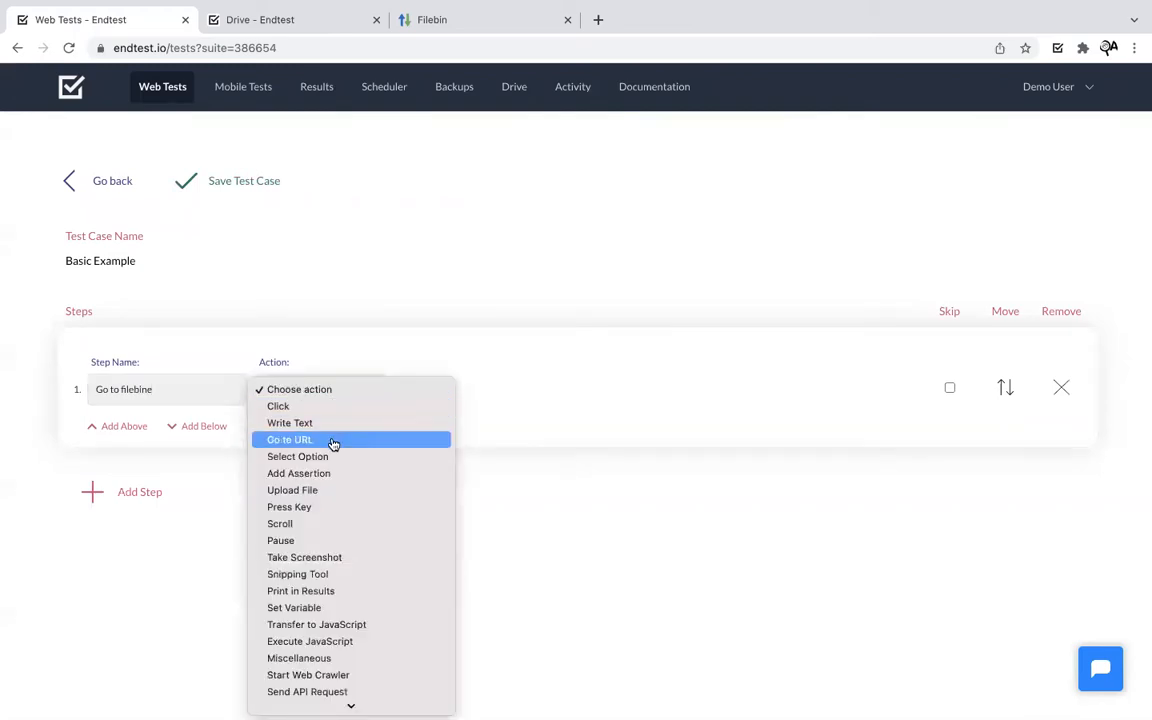
{"action": "left_click", "coordinate": [333, 443]}
{"action": "left_click", "coordinate": [458, 391]}
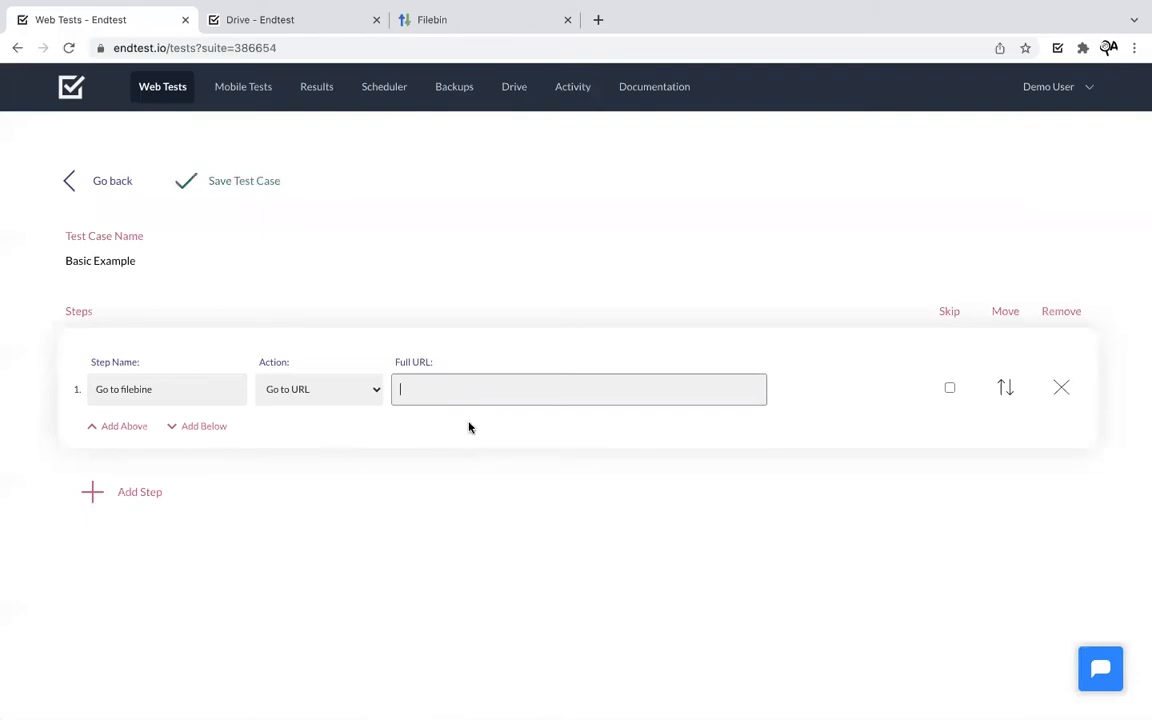
{"action": "key", "text": "ctrl+v"}
{"action": "left_click", "coordinate": [465, 531]}
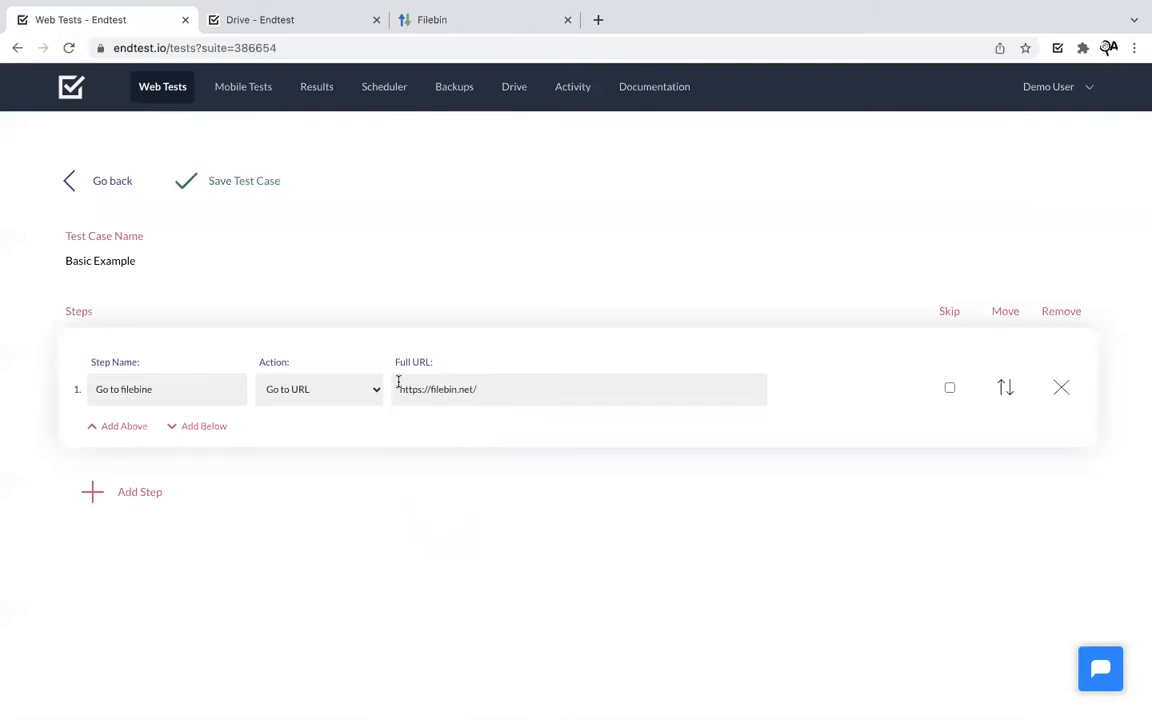
Step: Add a second test step named "Upload file" below the first and give it the Upload File action
{"action": "left_click", "coordinate": [447, 37]}
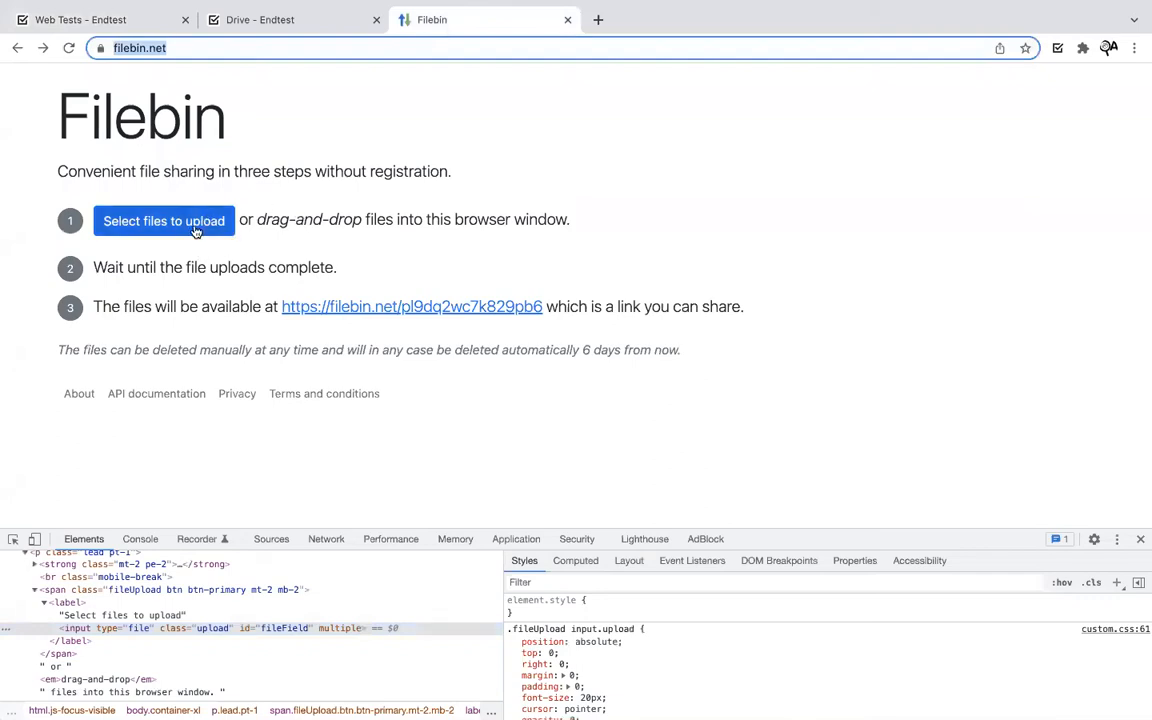
{"action": "left_click", "coordinate": [64, 19]}
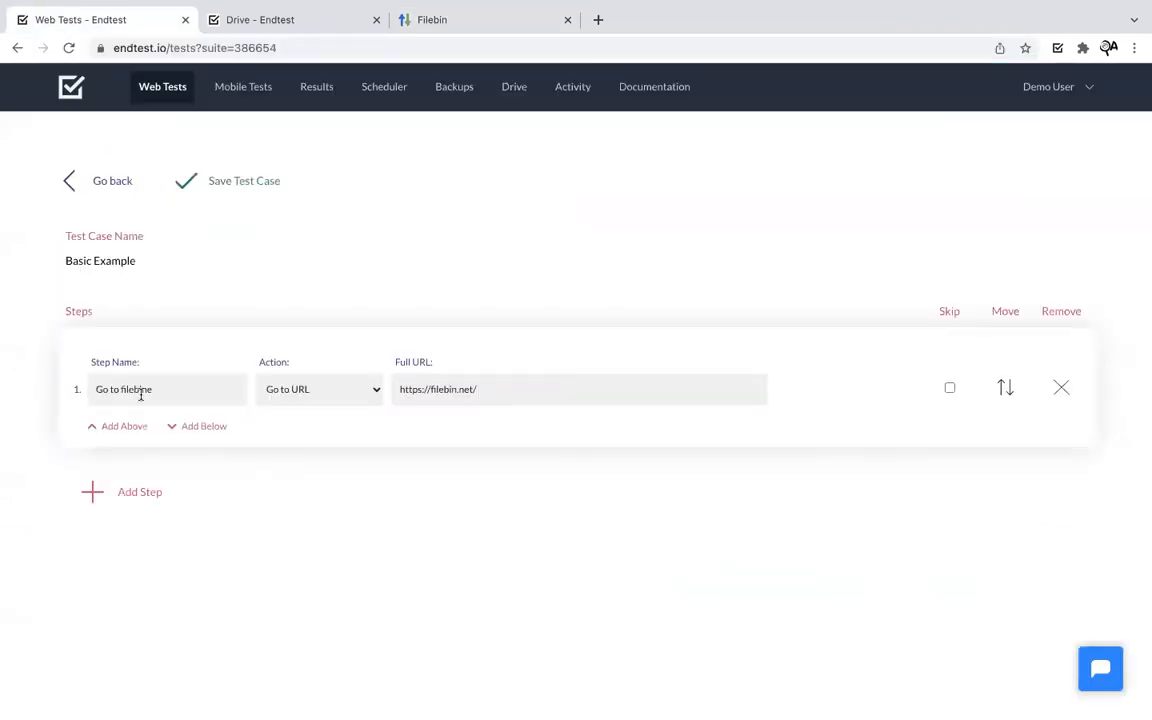
{"action": "left_click", "coordinate": [204, 426]}
{"action": "left_click", "coordinate": [149, 510]}
{"action": "type", "text": "Up"}
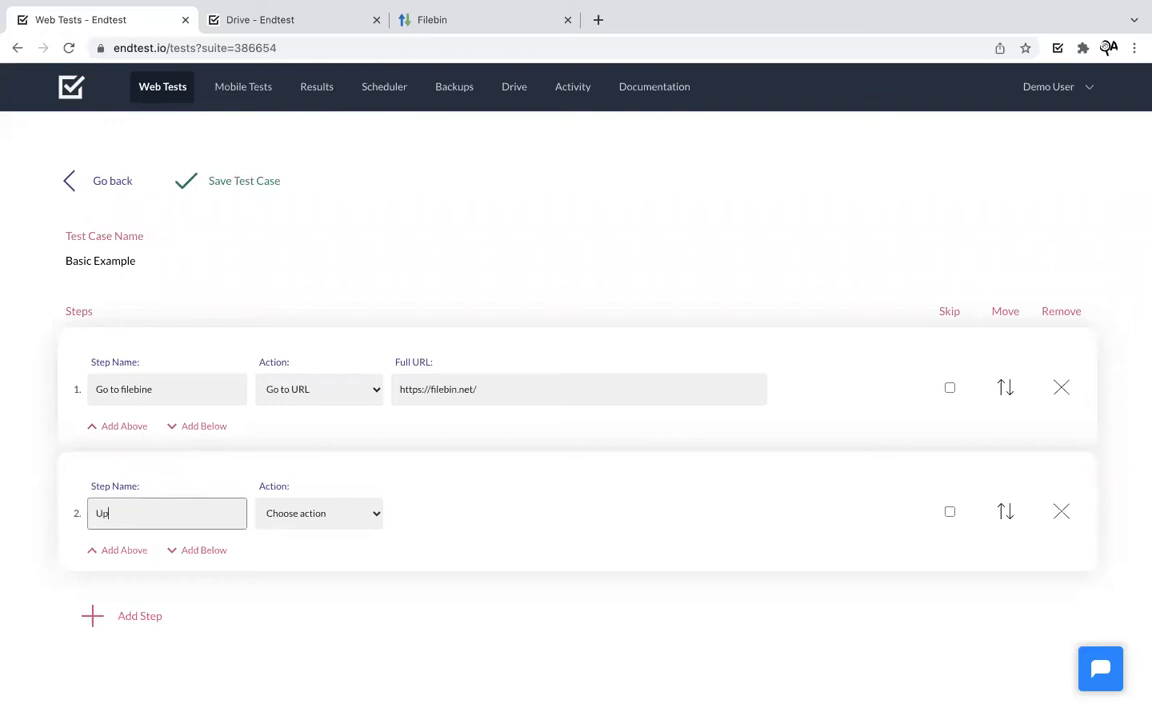
{"action": "type", "text": "load file"}
{"action": "left_click", "coordinate": [342, 522]}
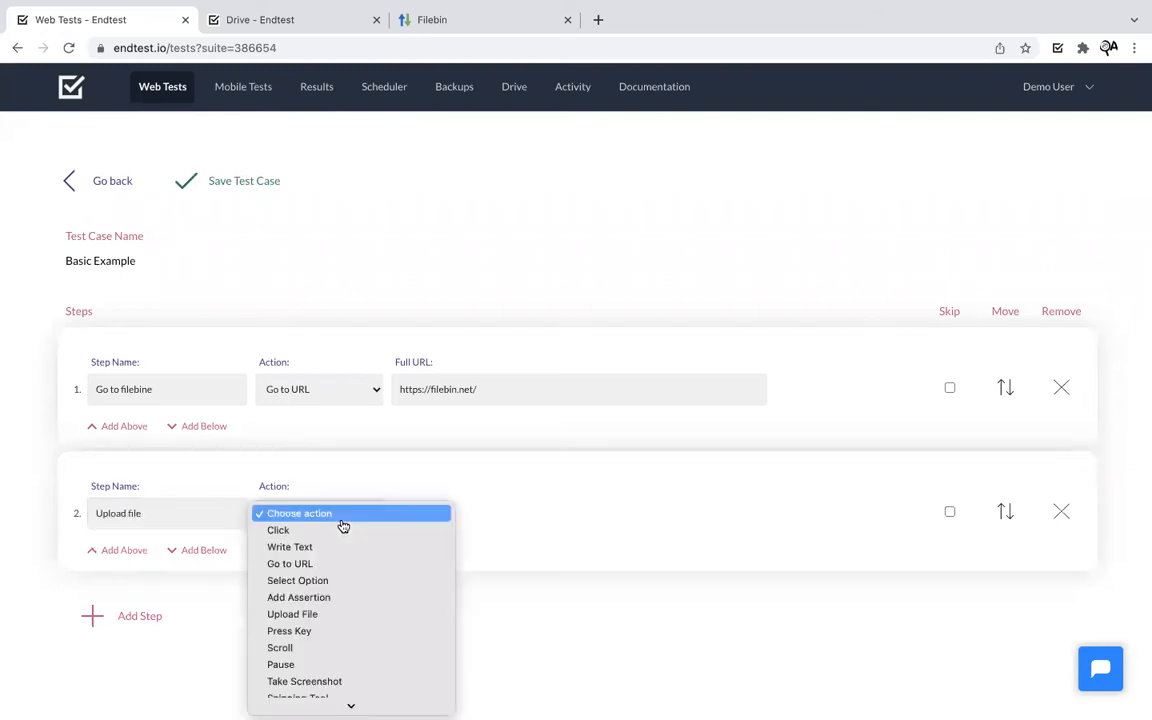
{"action": "key", "text": "Down"}
{"action": "key", "text": "Down"}
{"action": "key", "text": "Down"}
{"action": "key", "text": "Return"}
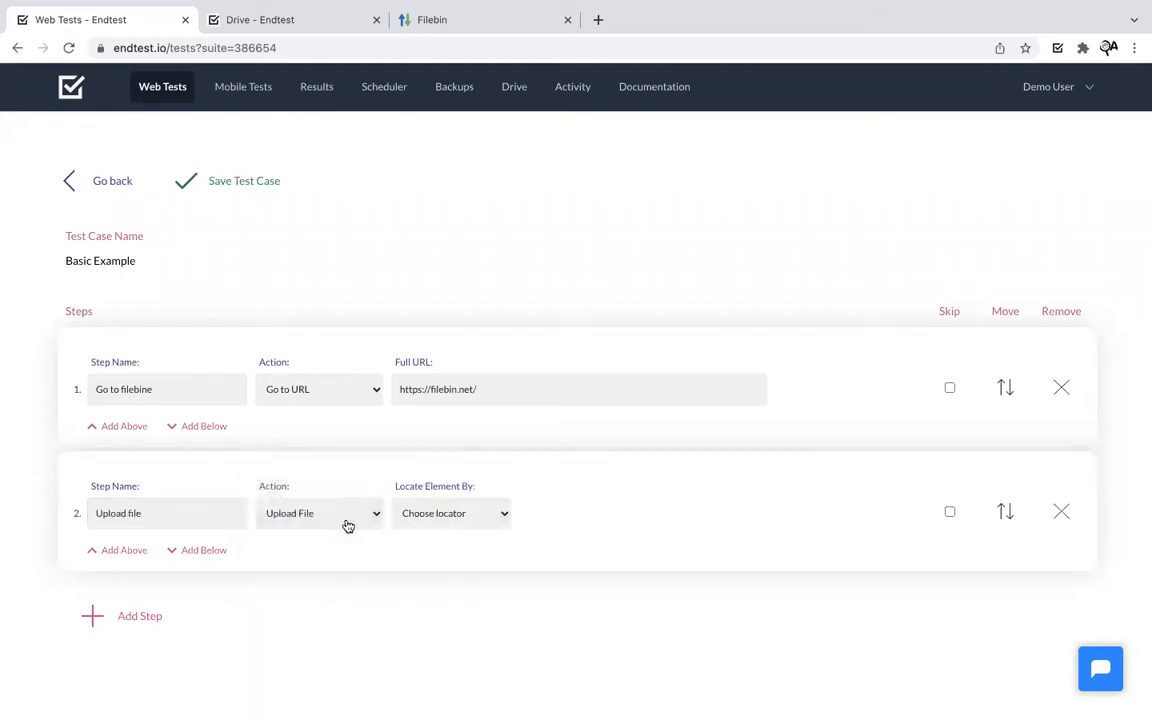
Step: Copy the id value "fileField" of Filebin's file input from the inspected HTML
{"action": "left_click", "coordinate": [466, 518]}
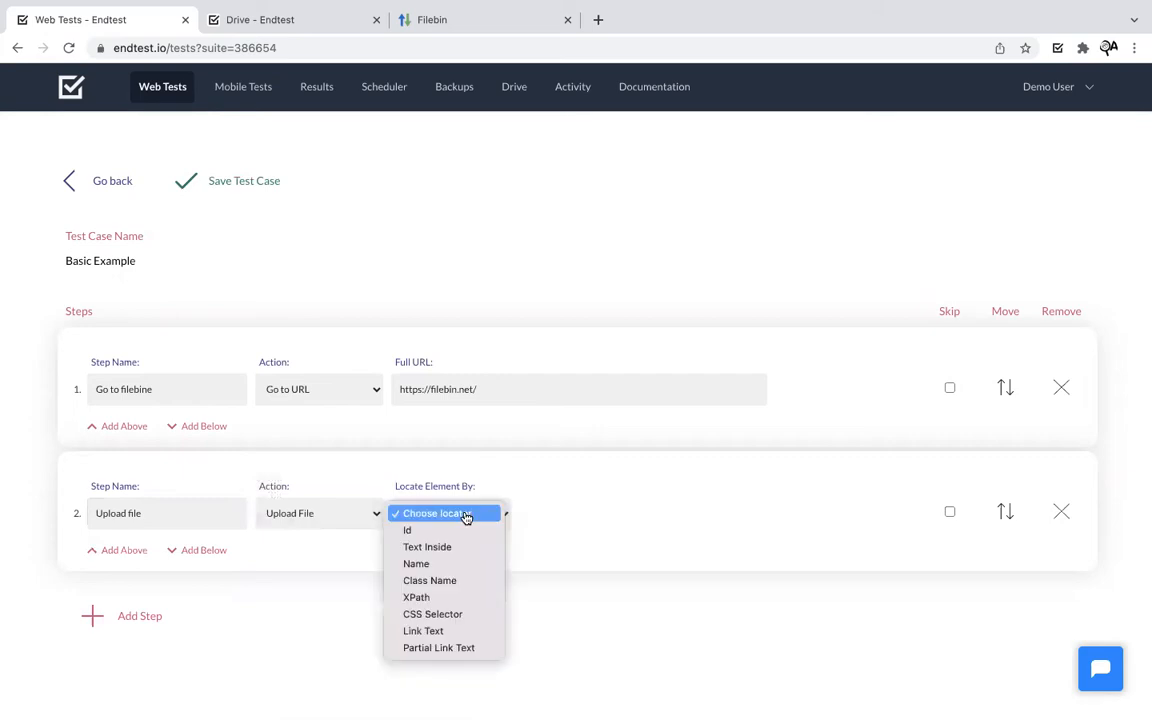
{"action": "left_click", "coordinate": [541, 614]}
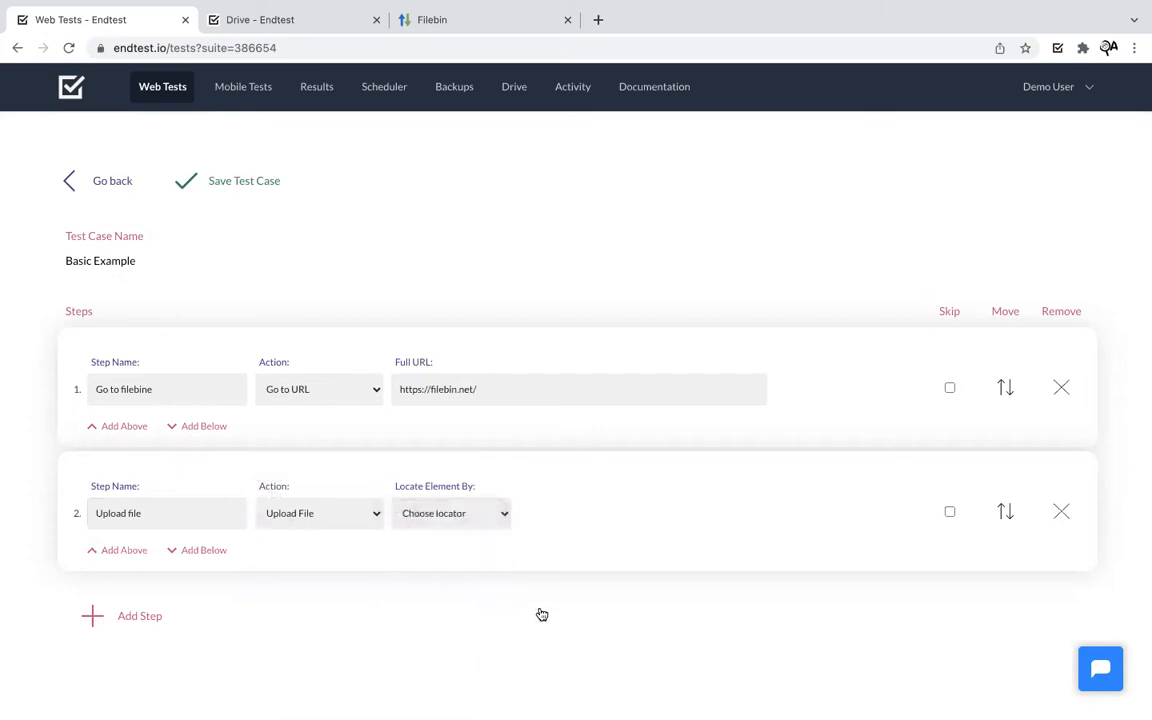
{"action": "left_click", "coordinate": [435, 28]}
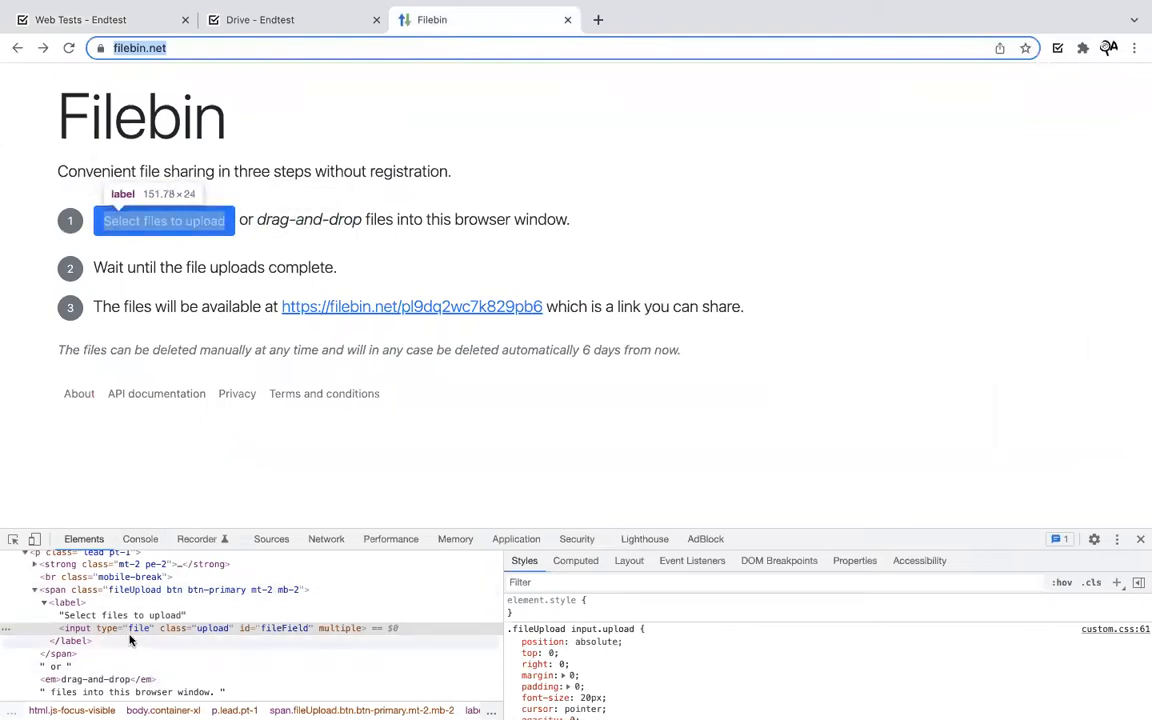
{"action": "left_click", "coordinate": [286, 630]}
{"action": "right_click", "coordinate": [286, 630]}
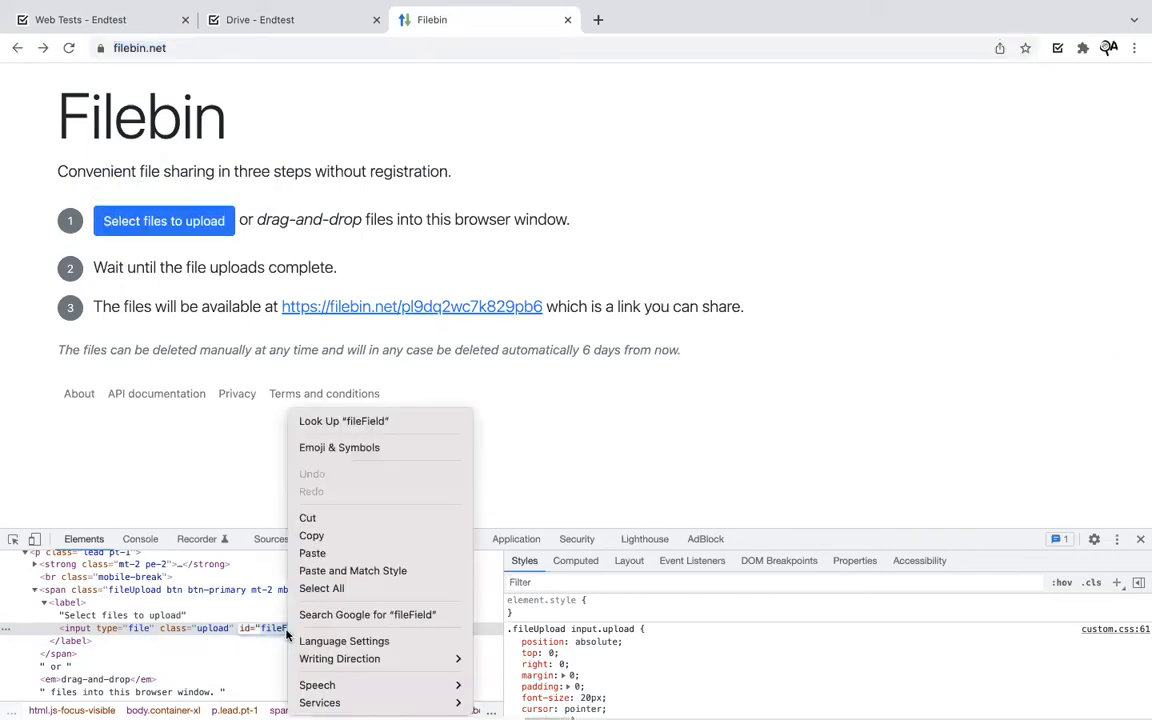
{"action": "left_click", "coordinate": [308, 536]}
Step: Back in Endtest, set the Upload file step to locate its element by Id with the value "fileField"
{"action": "left_click", "coordinate": [110, 24]}
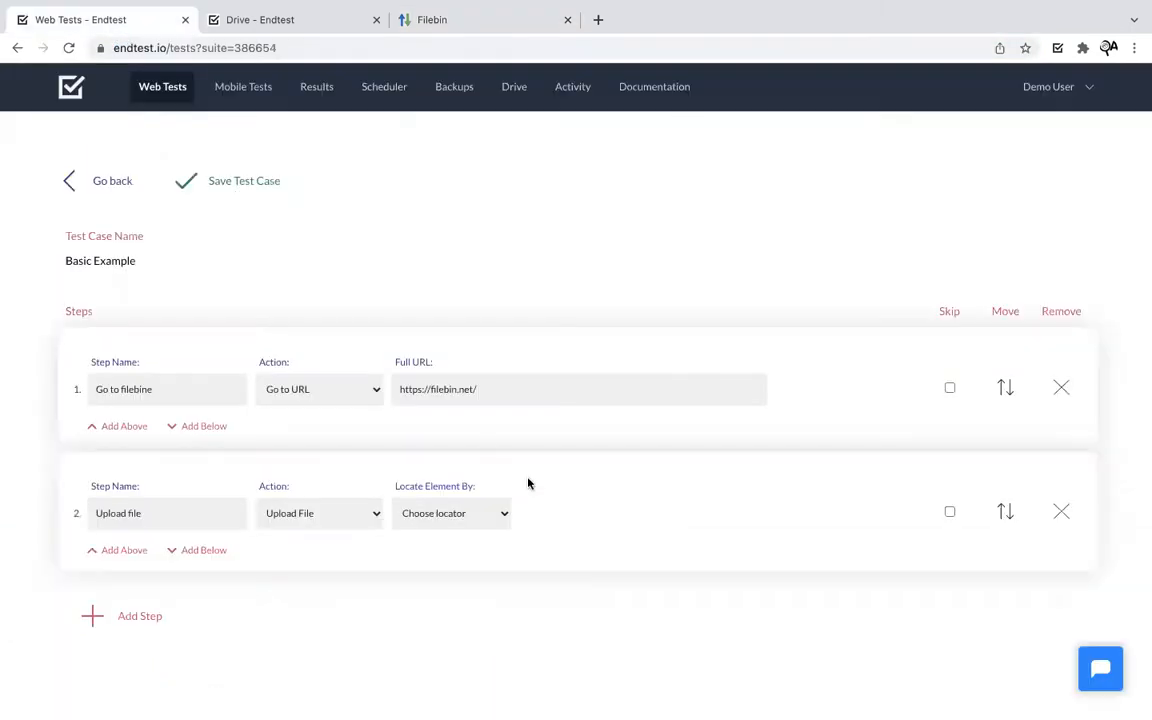
{"action": "left_click", "coordinate": [492, 515]}
{"action": "left_click", "coordinate": [479, 530]}
{"action": "left_click", "coordinate": [558, 515]}
{"action": "right_click", "coordinate": [558, 515]}
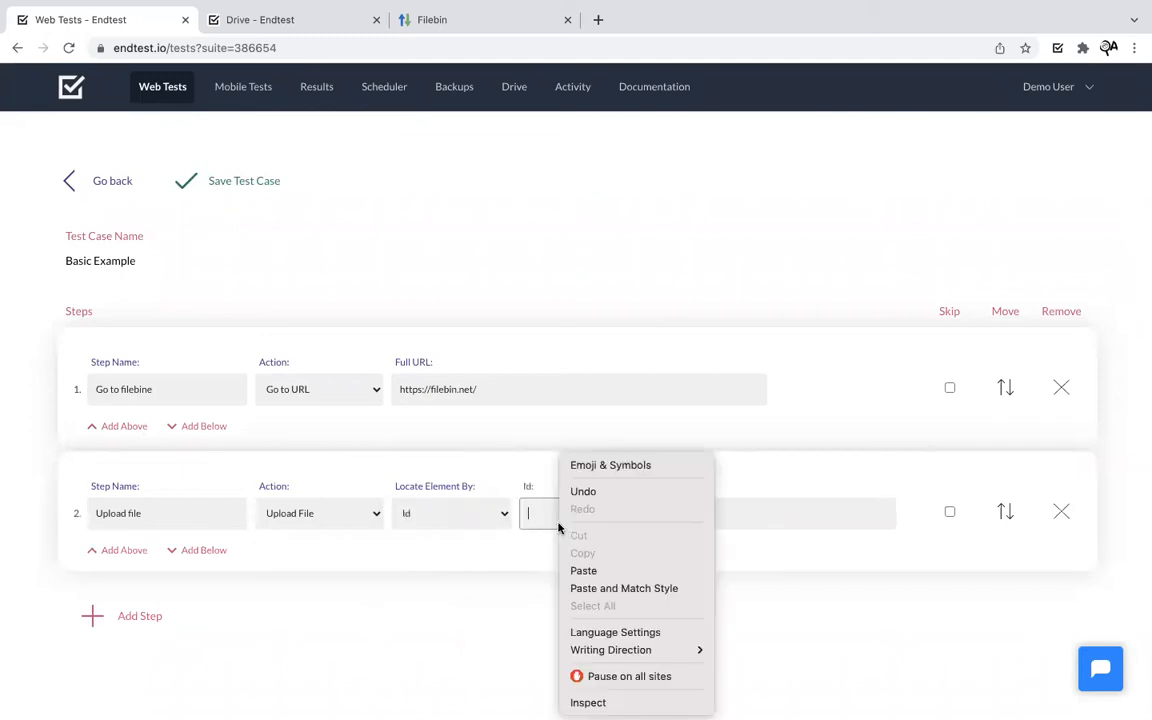
{"action": "left_click", "coordinate": [590, 571]}
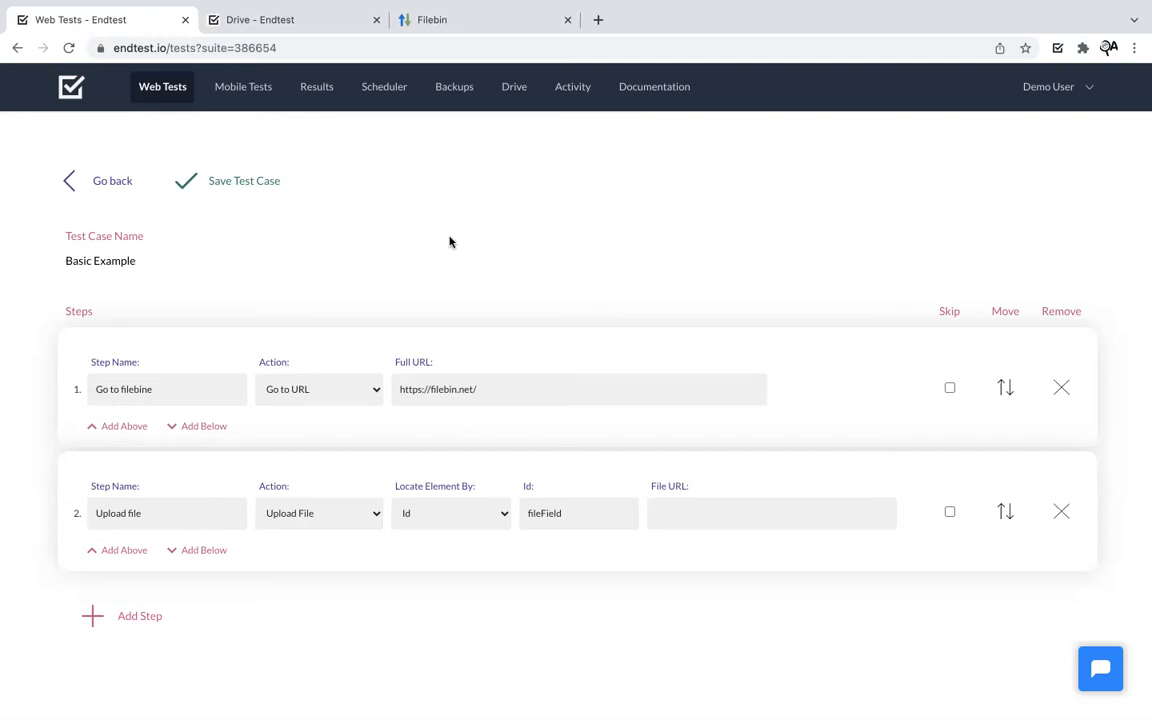
Step: Upload Endtest_Diagrams.pdf from the Desktop to the Endtest Drive
{"action": "left_click", "coordinate": [283, 24]}
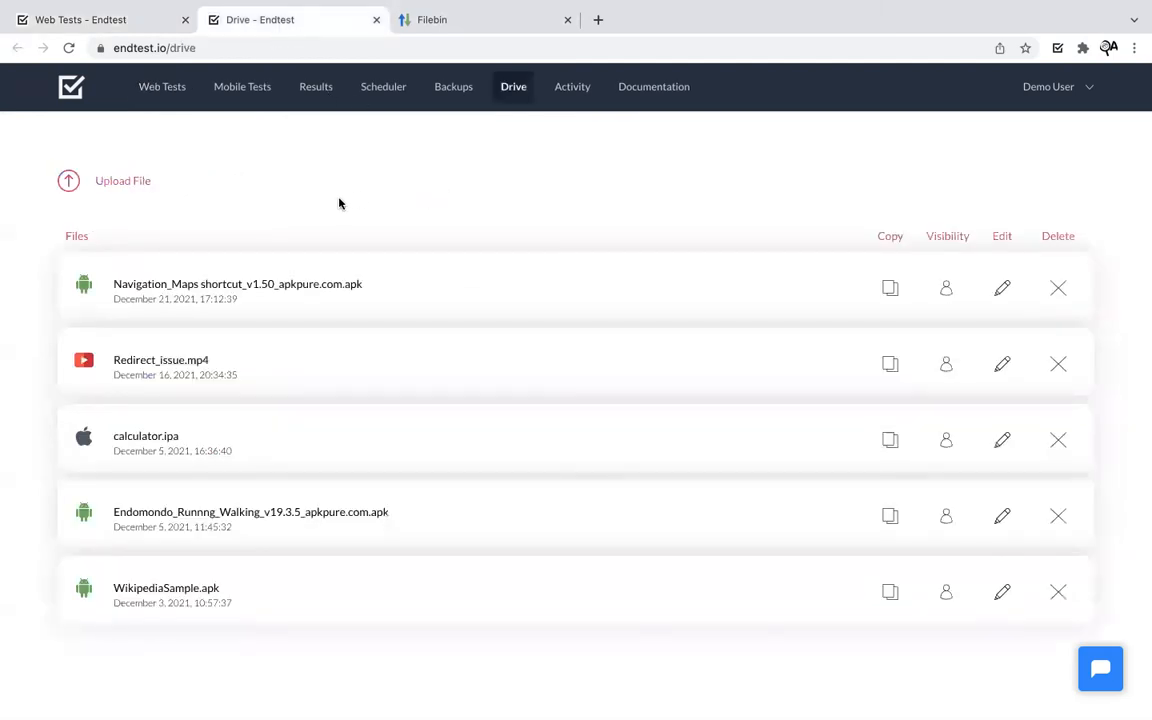
{"action": "left_click", "coordinate": [126, 184]}
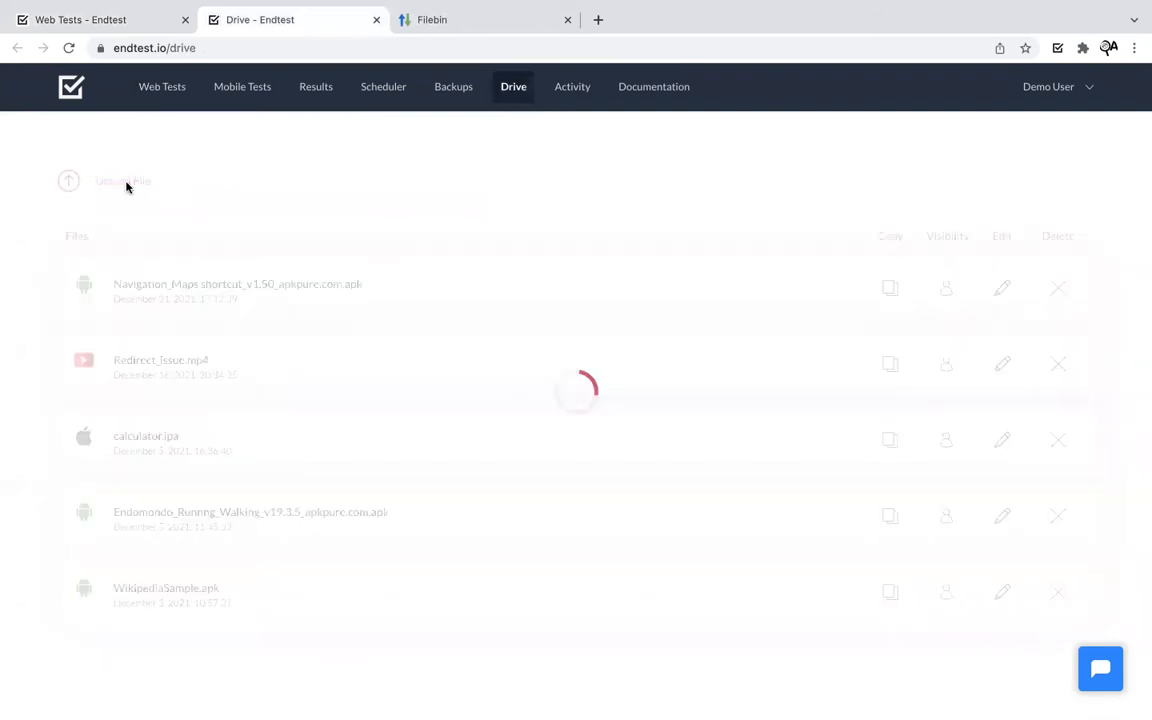
{"action": "left_click", "coordinate": [232, 237]}
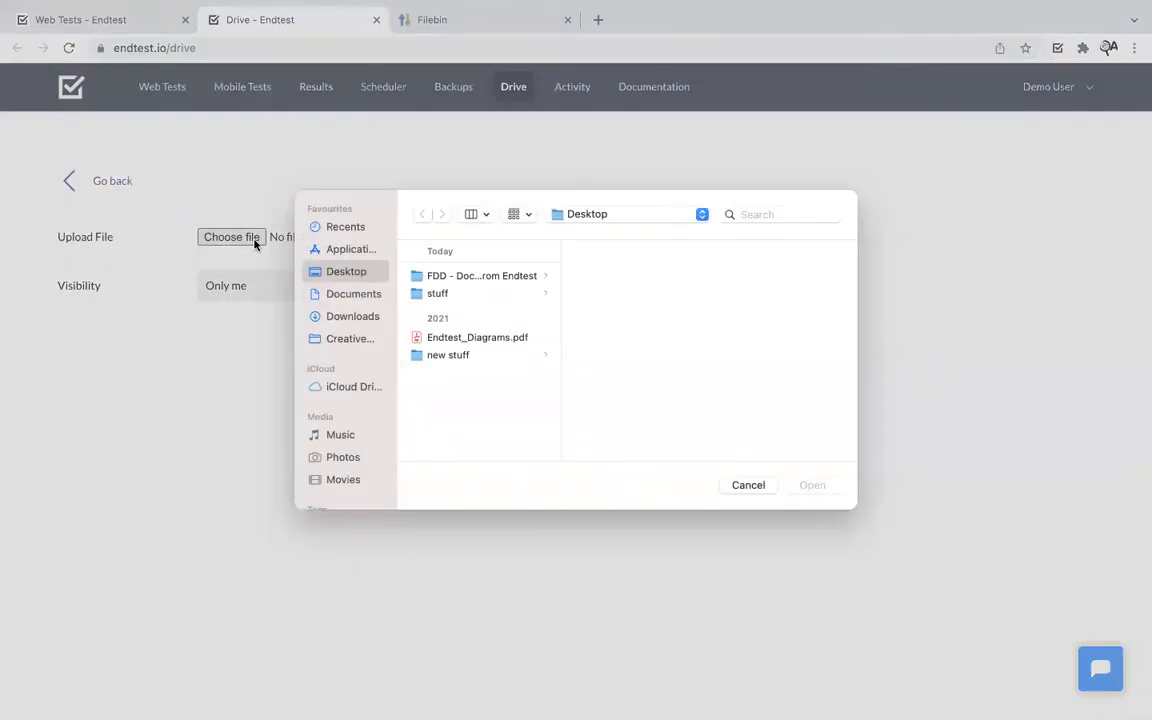
{"action": "left_click", "coordinate": [478, 350]}
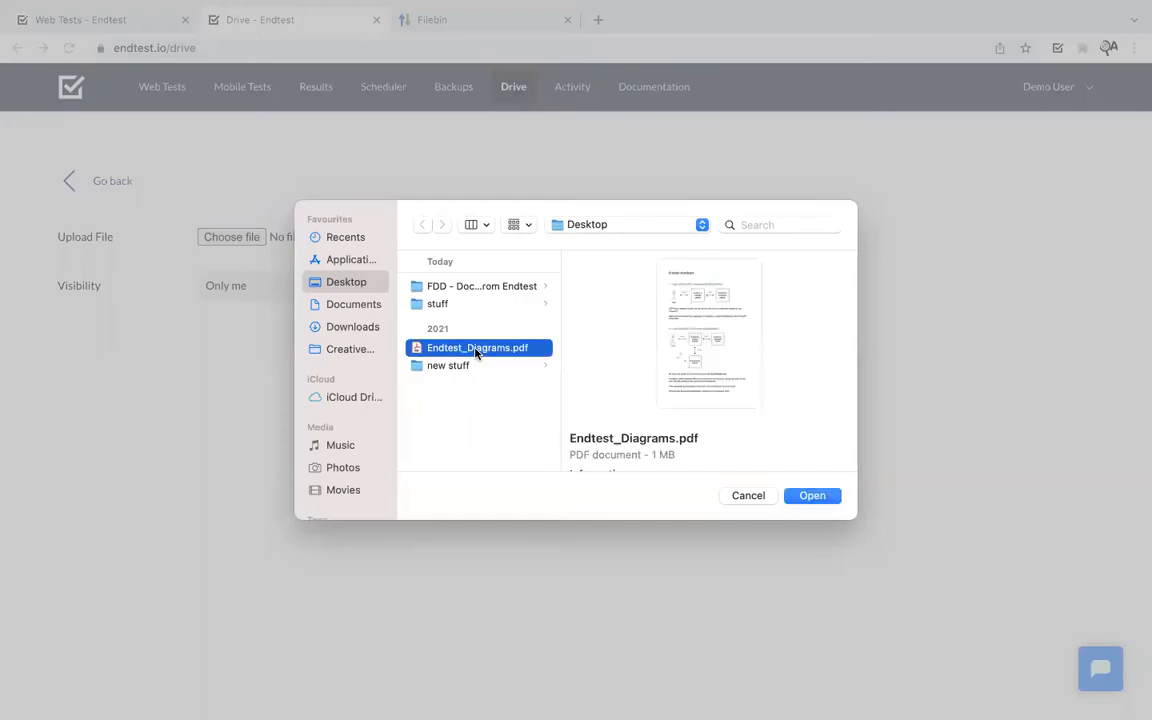
{"action": "left_click", "coordinate": [814, 498]}
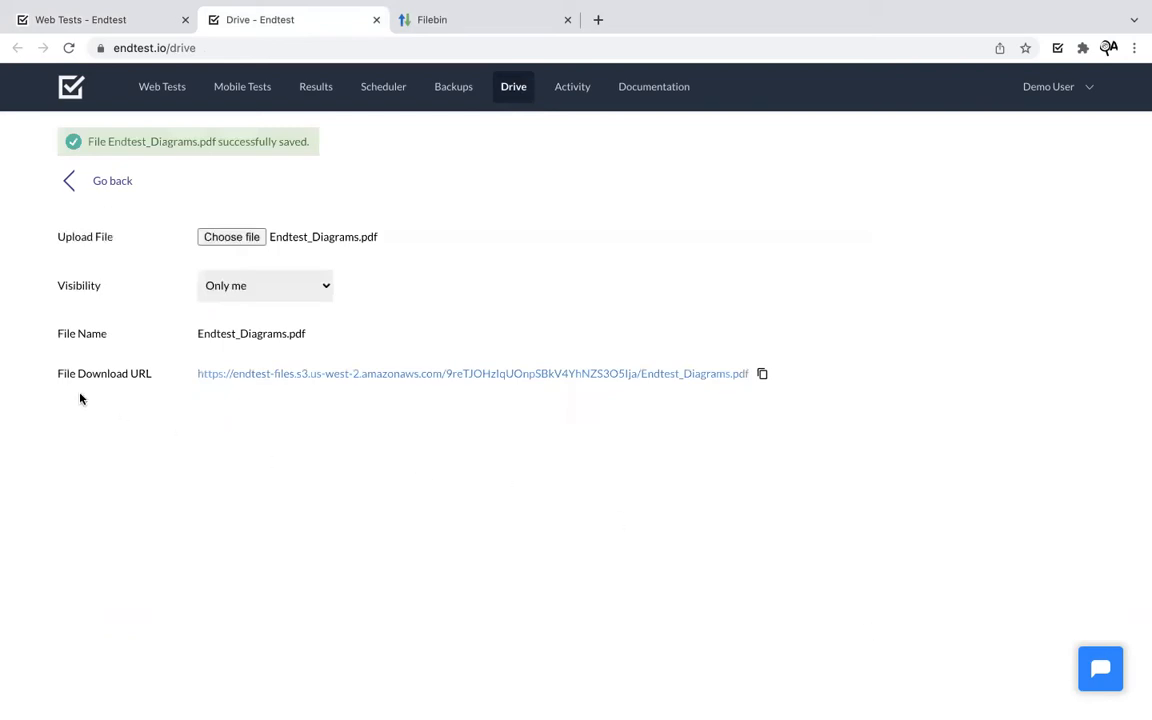
Step: Copy the uploaded PDF's download URL and return to the Basic Example test case
{"action": "left_click", "coordinate": [763, 376]}
{"action": "left_click", "coordinate": [108, 24]}
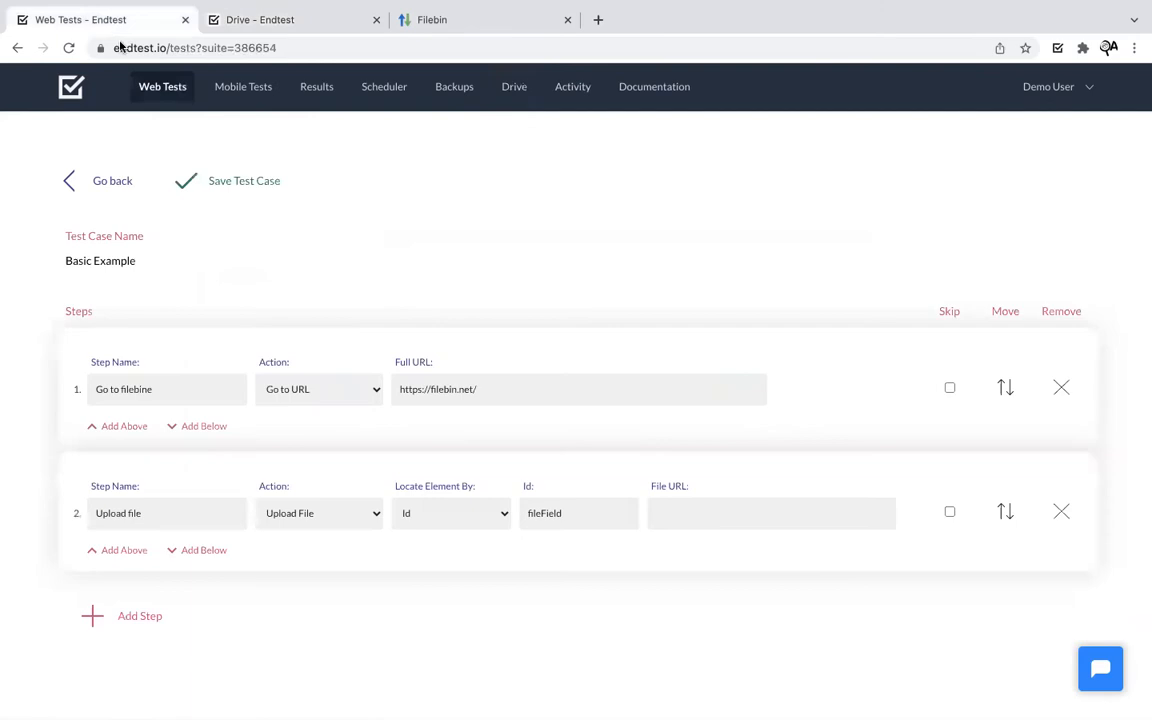
Step: Paste the uploaded PDF's download URL as the File URL of the Upload file step
{"action": "left_click", "coordinate": [704, 518]}
{"action": "key", "text": "super+v"}
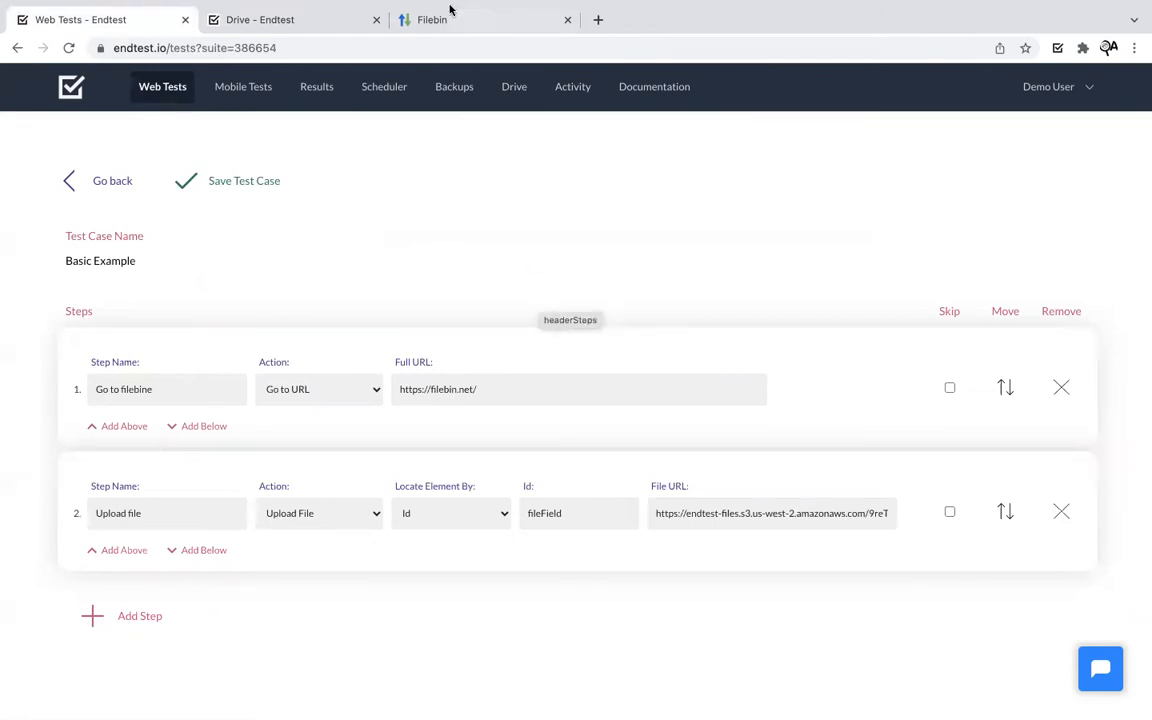
Step: Switch to the Filebin page and upload Endtest_Diagrams.pdf there manually
{"action": "left_click", "coordinate": [396, 16]}
{"action": "left_click", "coordinate": [205, 216]}
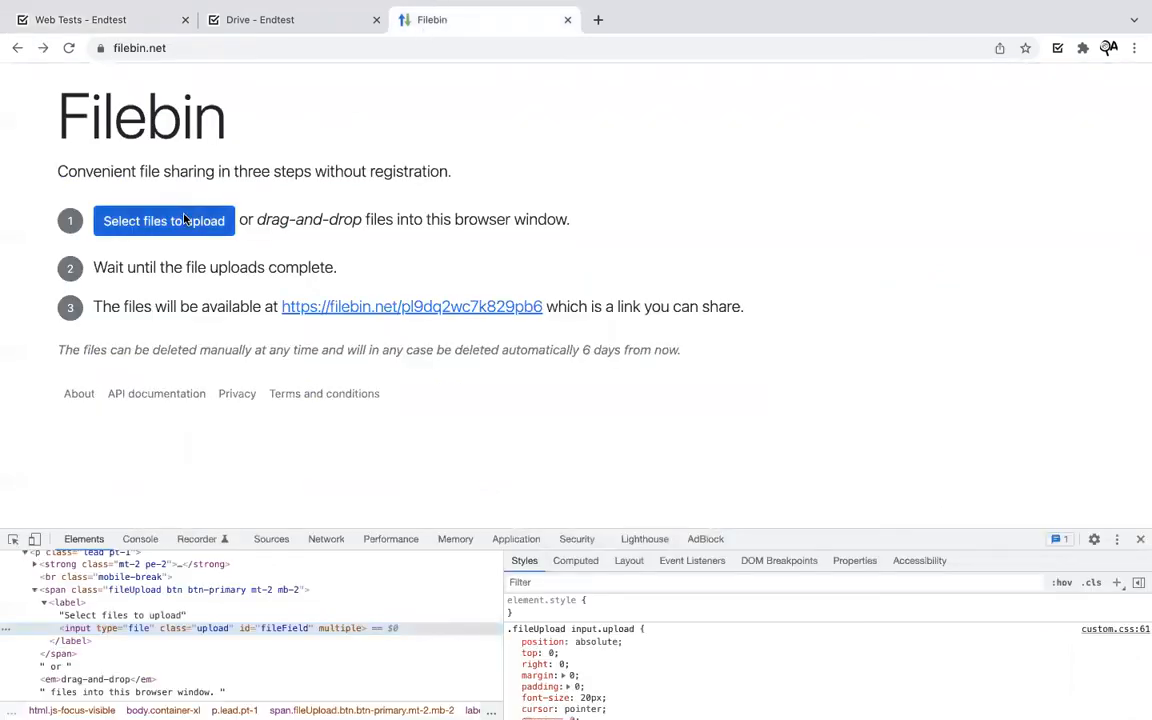
{"action": "left_click", "coordinate": [459, 348]}
{"action": "left_click", "coordinate": [812, 495]}
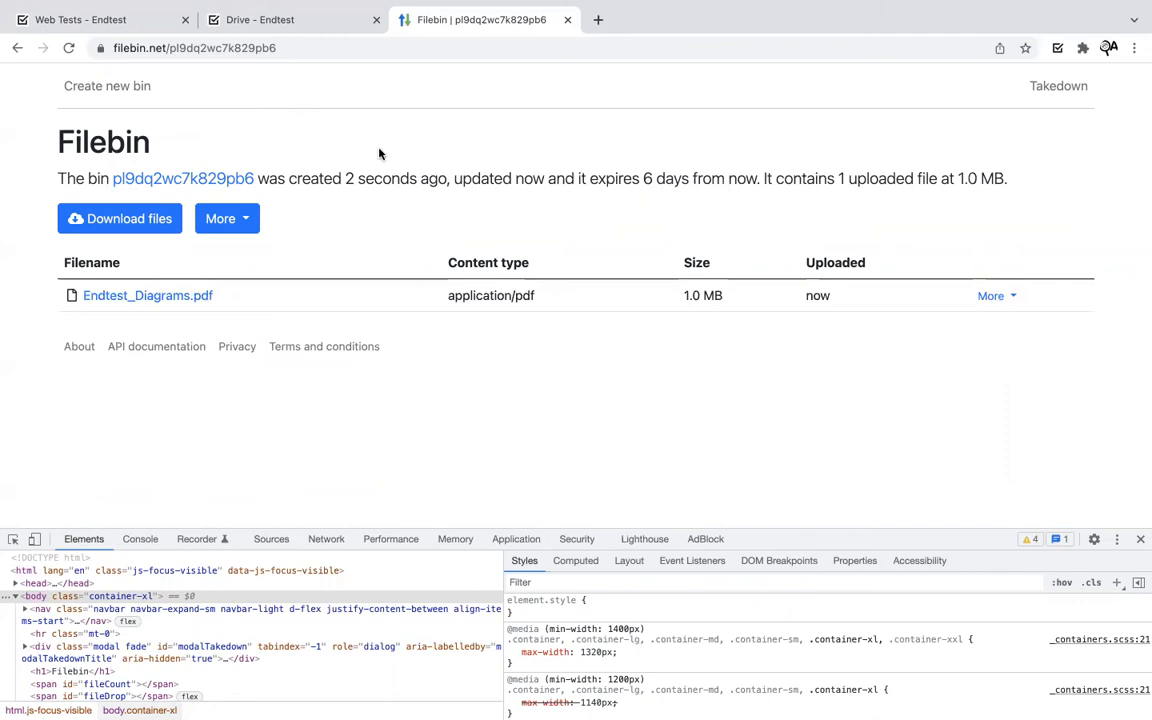
Step: Inspect the Download files button on the Filebin page and copy its CSS selector
{"action": "left_click", "coordinate": [12, 541]}
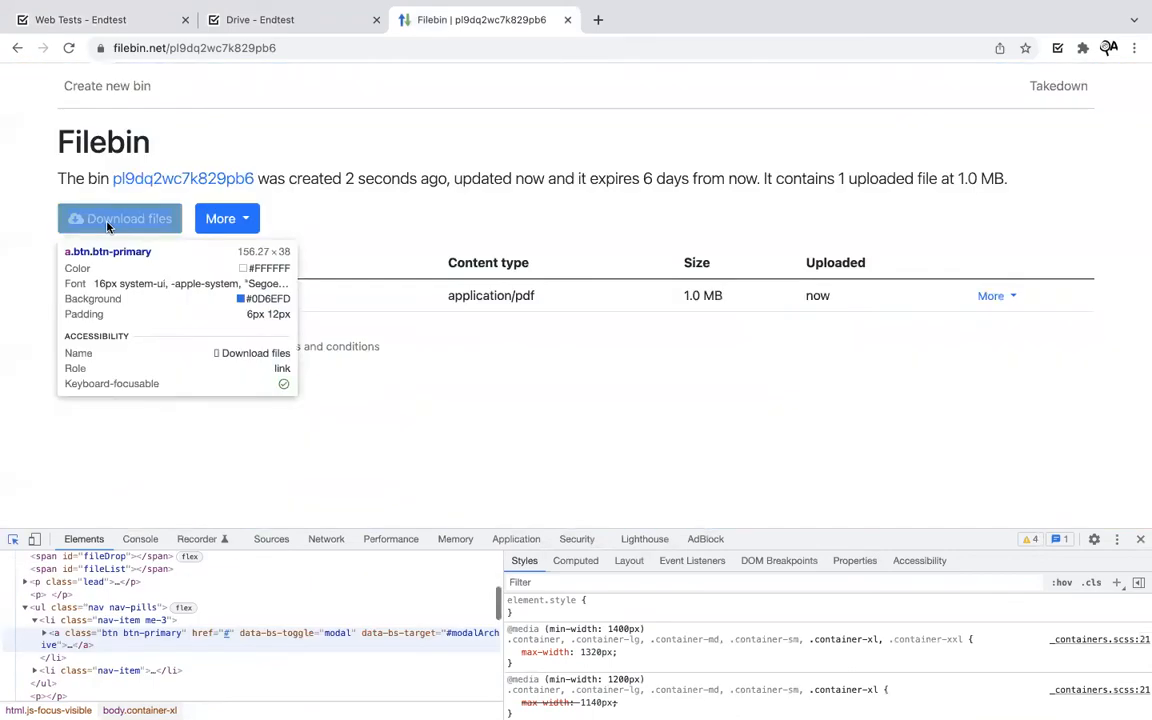
{"action": "left_click", "coordinate": [104, 224]}
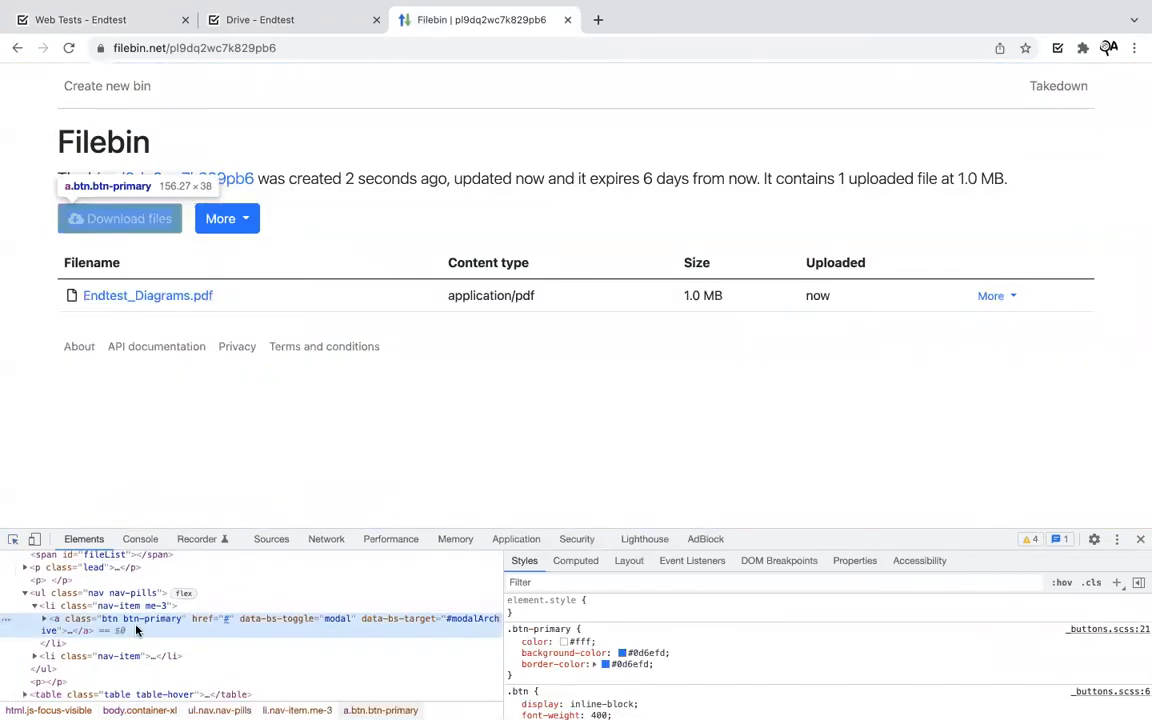
{"action": "right_click", "coordinate": [170, 620]}
{"action": "mouse_move", "coordinate": [282, 452]}
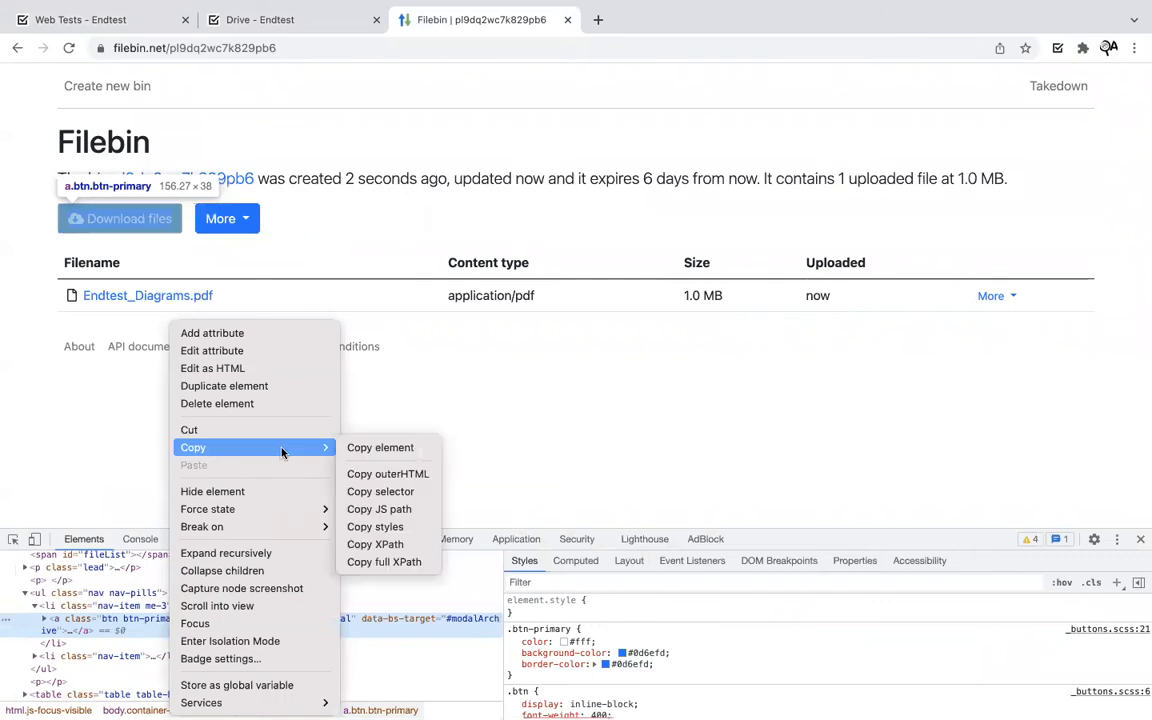
{"action": "left_click", "coordinate": [425, 492]}
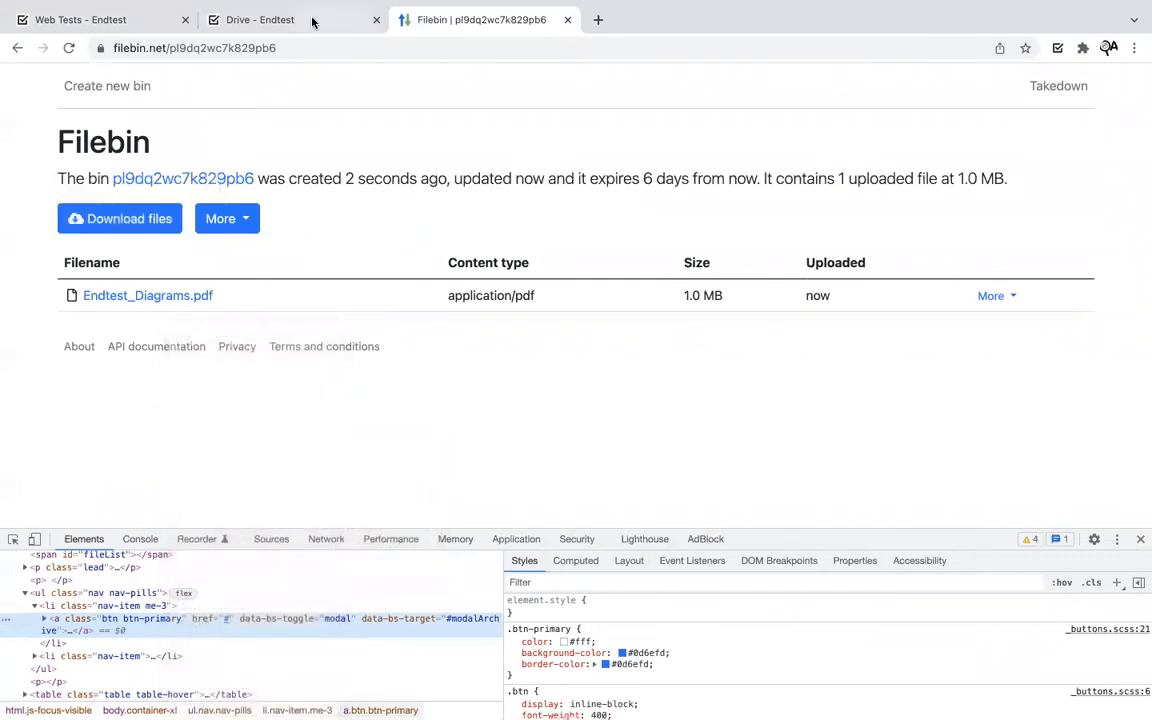
Step: Back in the Basic Example test case, add a third step named "Check for Download Files button"
{"action": "left_click", "coordinate": [95, 22]}
{"action": "scroll", "coordinate": [285, 429], "scroll_direction": "down", "scroll_amount": 2}
{"action": "left_click", "coordinate": [204, 455]}
{"action": "scroll", "coordinate": [162, 501], "scroll_direction": "down", "scroll_amount": 1}
{"action": "left_click", "coordinate": [161, 498]}
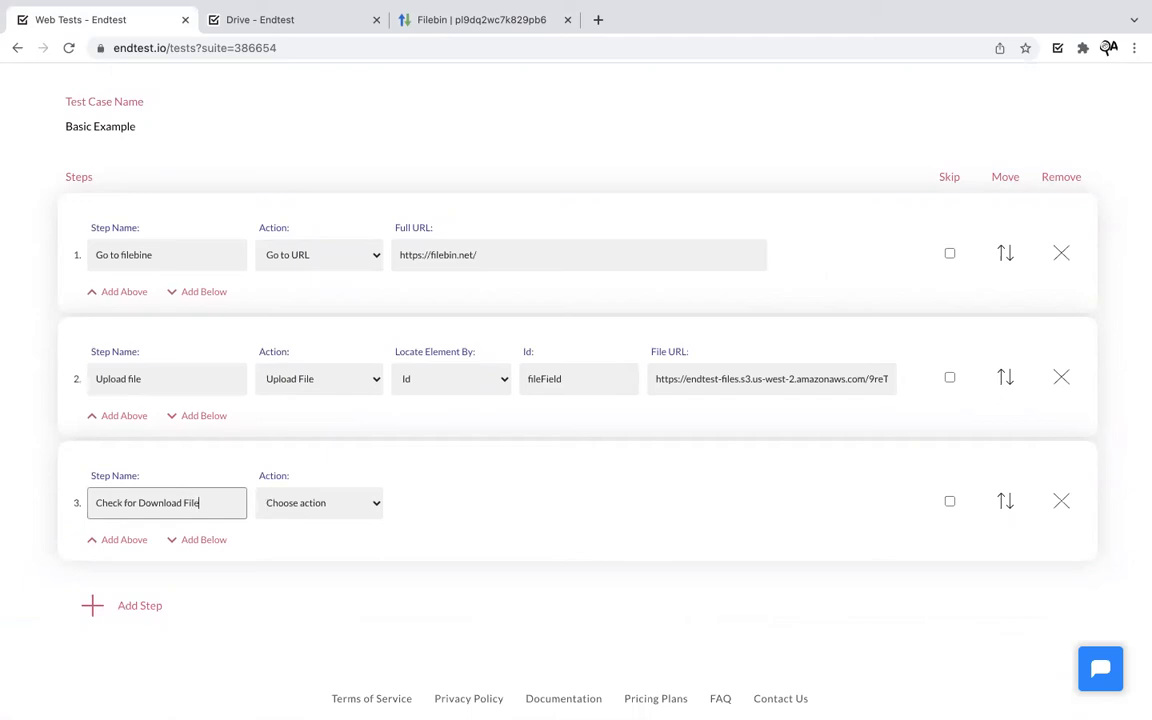
Step: Set the third step's action to Add Assertion with the assertion type Element Is Present
{"action": "left_click", "coordinate": [316, 500]}
{"action": "key", "text": "a"}
{"action": "key", "text": "Return"}
{"action": "left_click", "coordinate": [468, 504]}
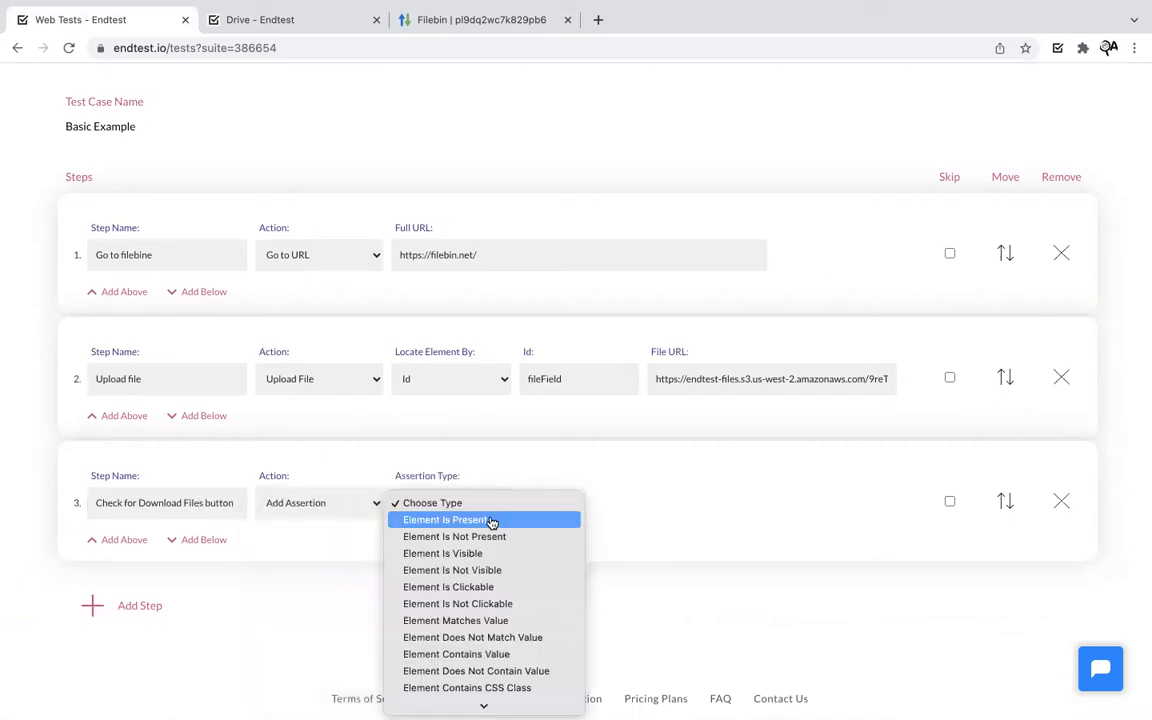
{"action": "left_click", "coordinate": [490, 521]}
Step: Locate the assertion's element by CSS Selector using the copied selector, and save the test case
{"action": "left_click", "coordinate": [594, 510]}
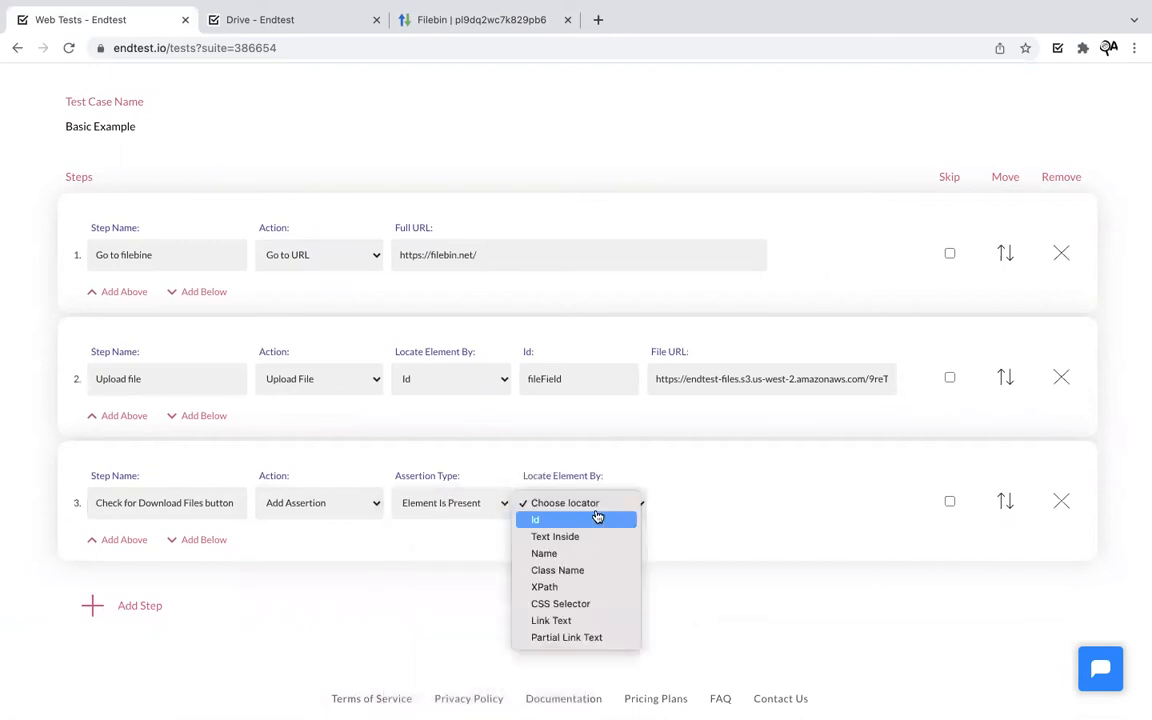
{"action": "left_click", "coordinate": [585, 605]}
{"action": "left_click", "coordinate": [694, 502]}
{"action": "key", "text": "super+v"}
{"action": "left_click", "coordinate": [603, 640]}
{"action": "scroll", "coordinate": [603, 640], "scroll_direction": "up", "scroll_amount": 3}
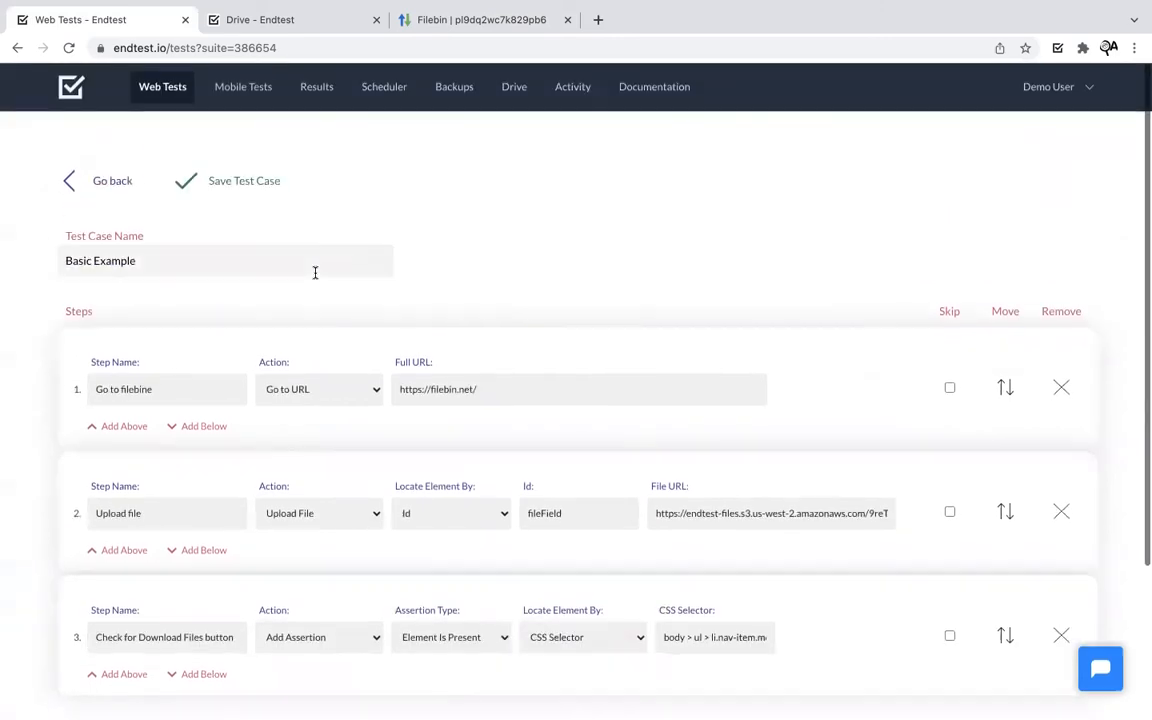
{"action": "left_click", "coordinate": [238, 188]}
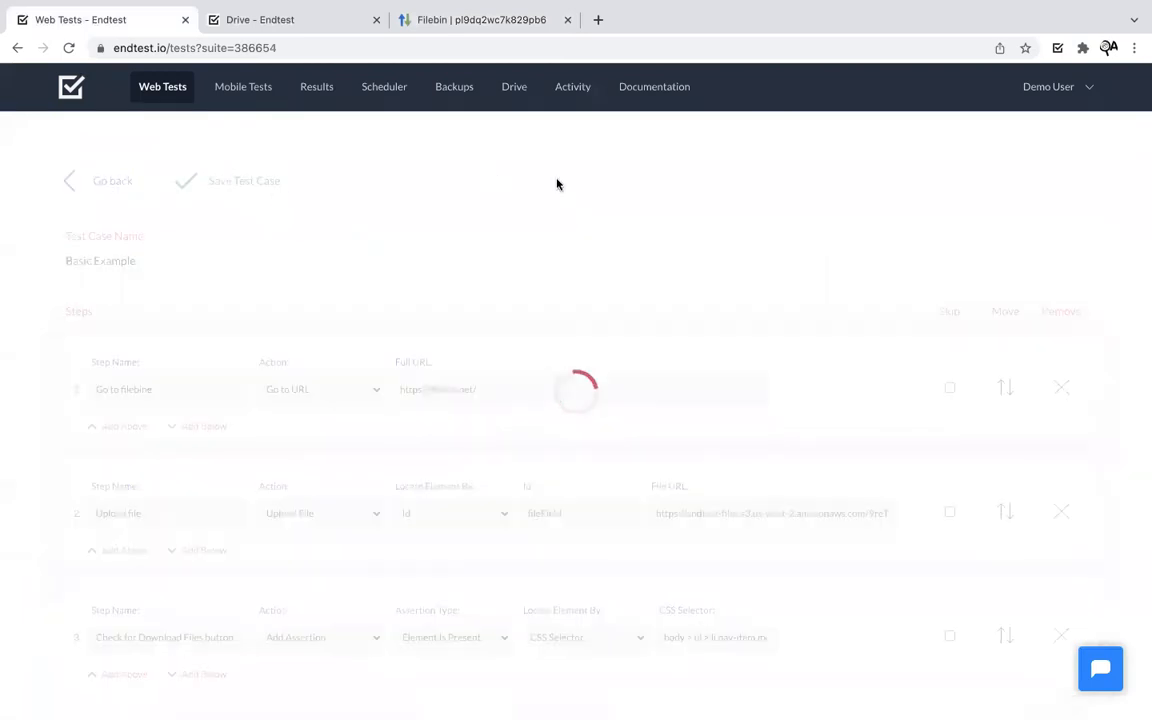
Step: Return to the web test suites and run File Upload's Basic Example on Windows 10 with the latest Google Chrome
{"action": "left_click", "coordinate": [104, 181]}
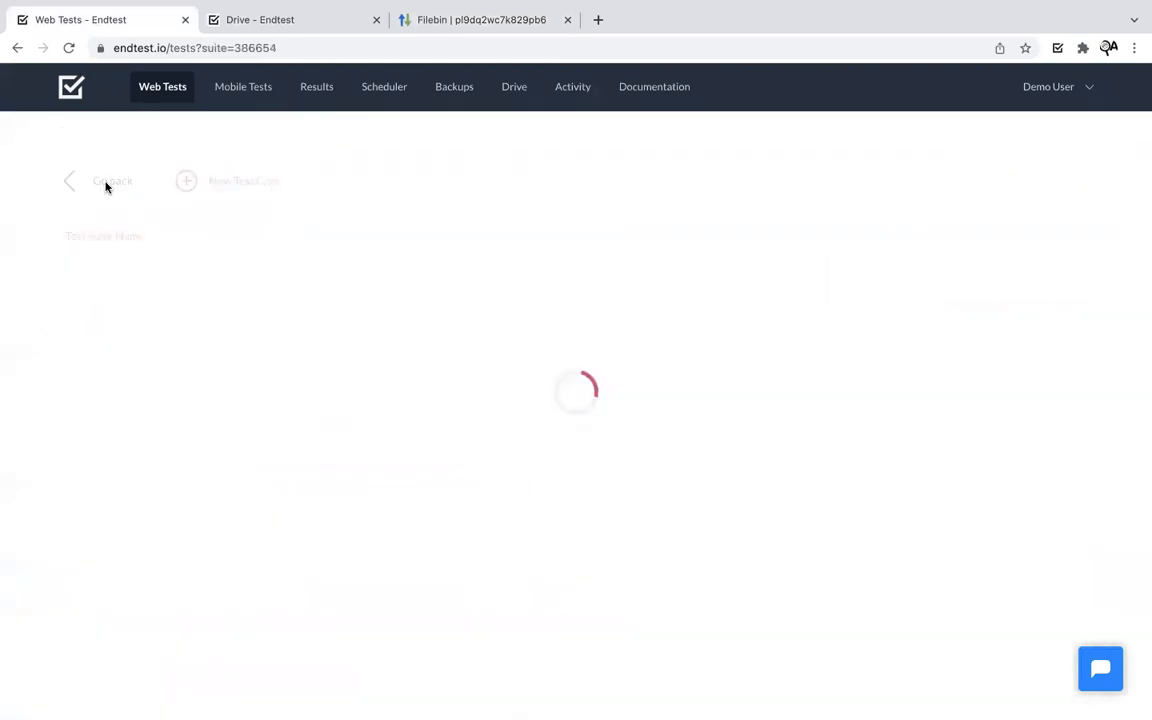
{"action": "left_click", "coordinate": [80, 179]}
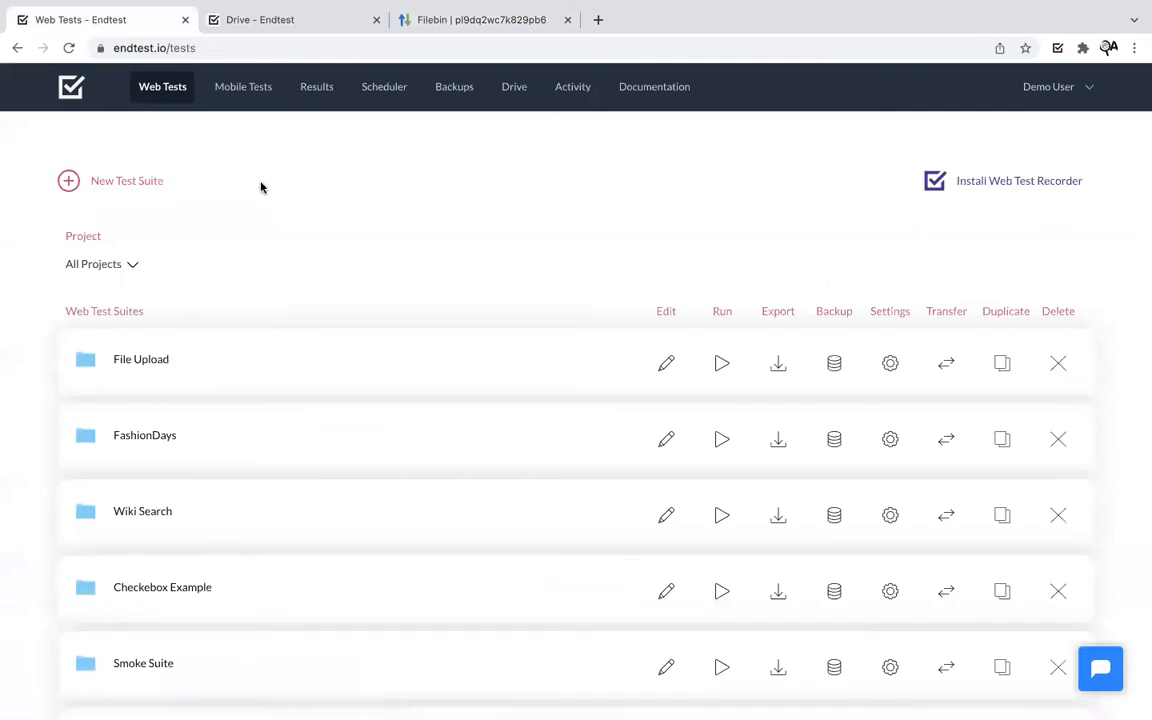
{"action": "left_click", "coordinate": [720, 366]}
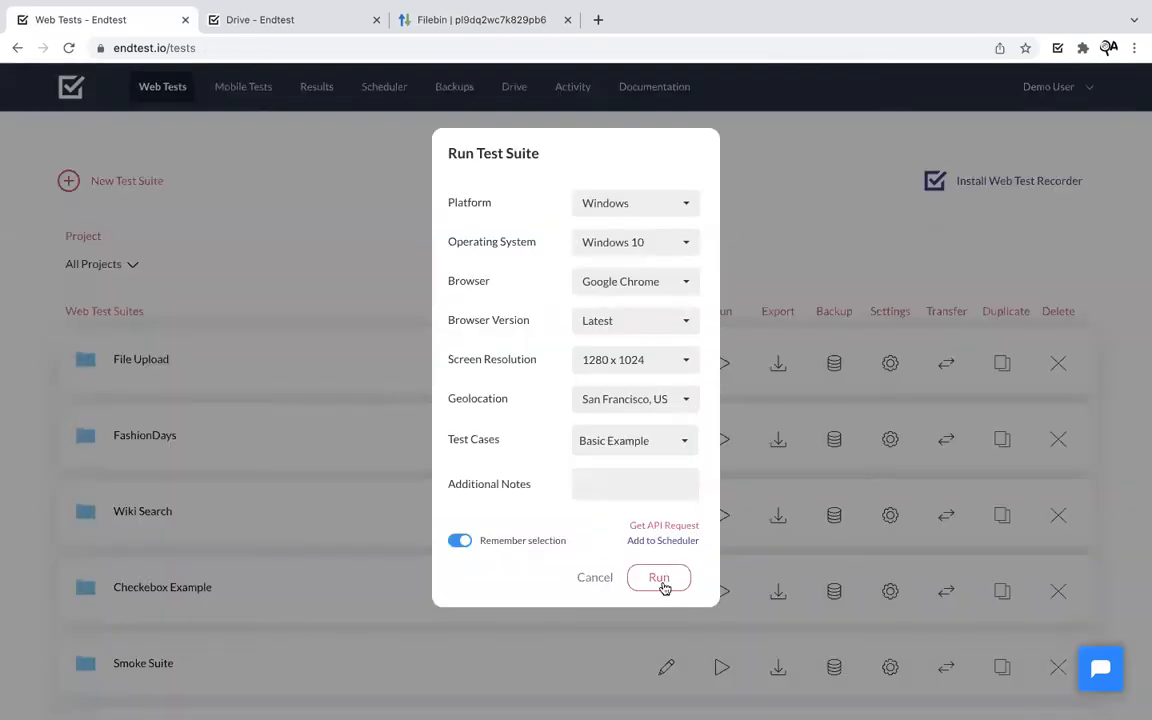
{"action": "left_click", "coordinate": [659, 578]}
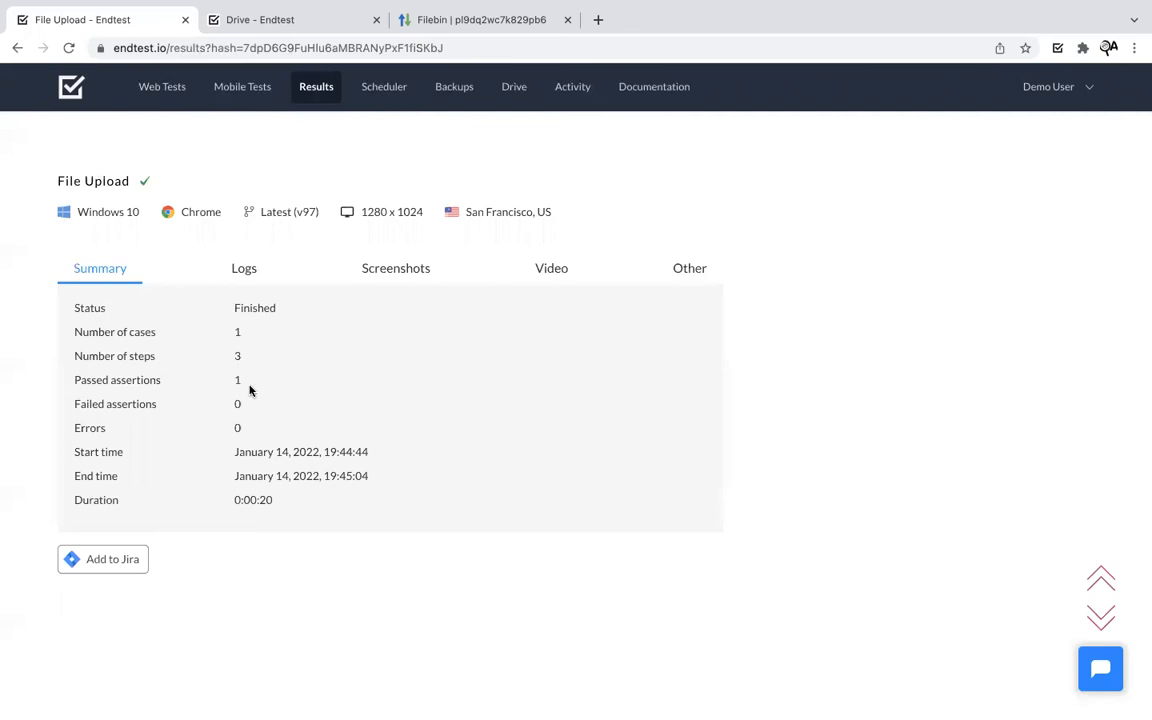
Step: Examine the run's logs step by step and view the full screenshot of the Download Files button check
{"action": "left_click", "coordinate": [245, 270]}
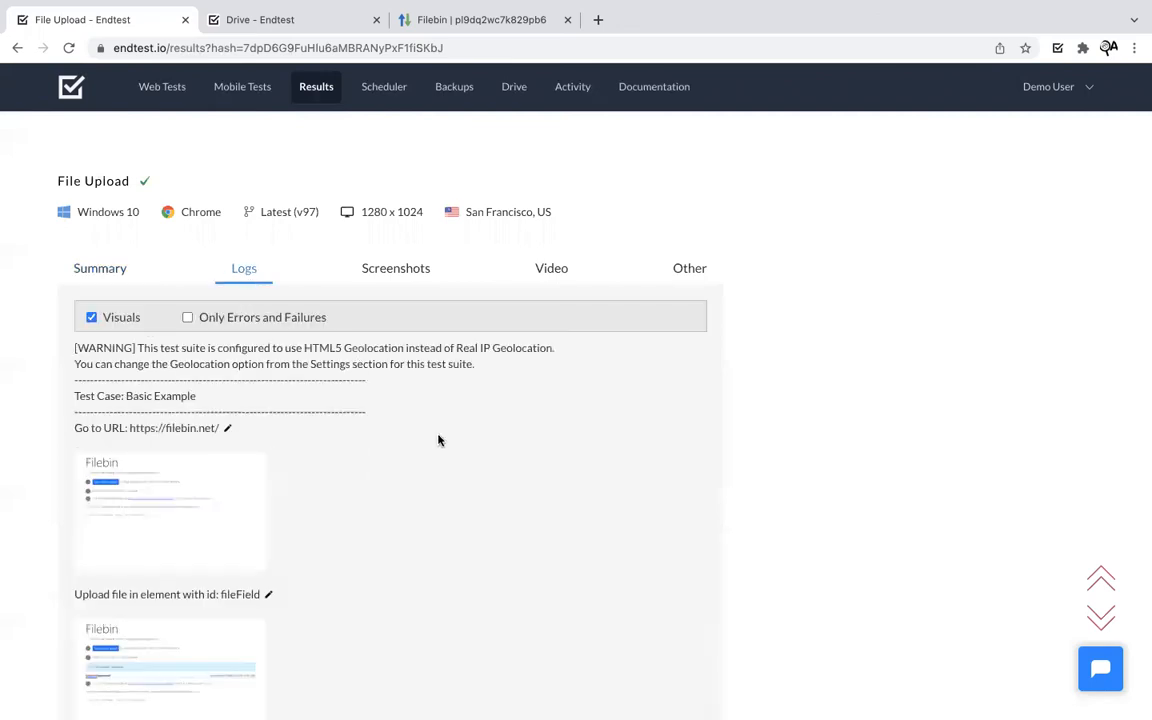
{"action": "scroll", "coordinate": [438, 440], "scroll_direction": "down", "scroll_amount": 1}
{"action": "scroll", "coordinate": [438, 440], "scroll_direction": "down", "scroll_amount": 5}
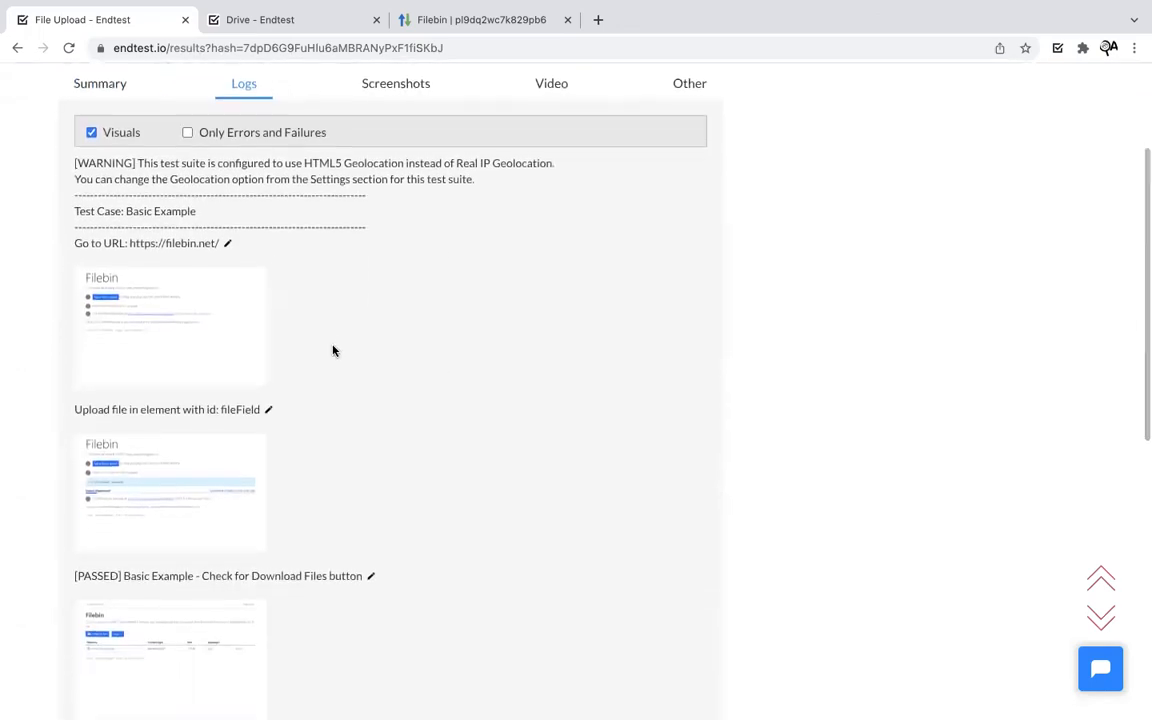
{"action": "scroll", "coordinate": [375, 327], "scroll_direction": "down", "scroll_amount": 1}
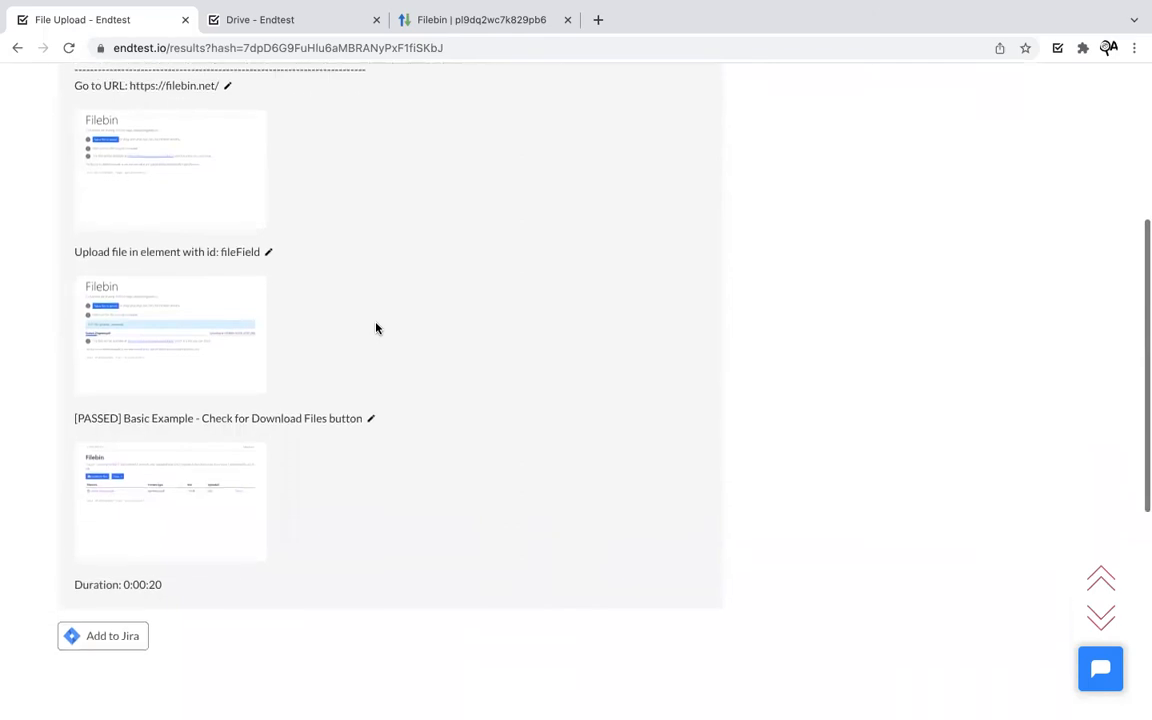
{"action": "scroll", "coordinate": [375, 327], "scroll_direction": "up", "scroll_amount": 1}
{"action": "left_click_drag", "start_coordinate": [136, 131], "coordinate": [219, 131]}
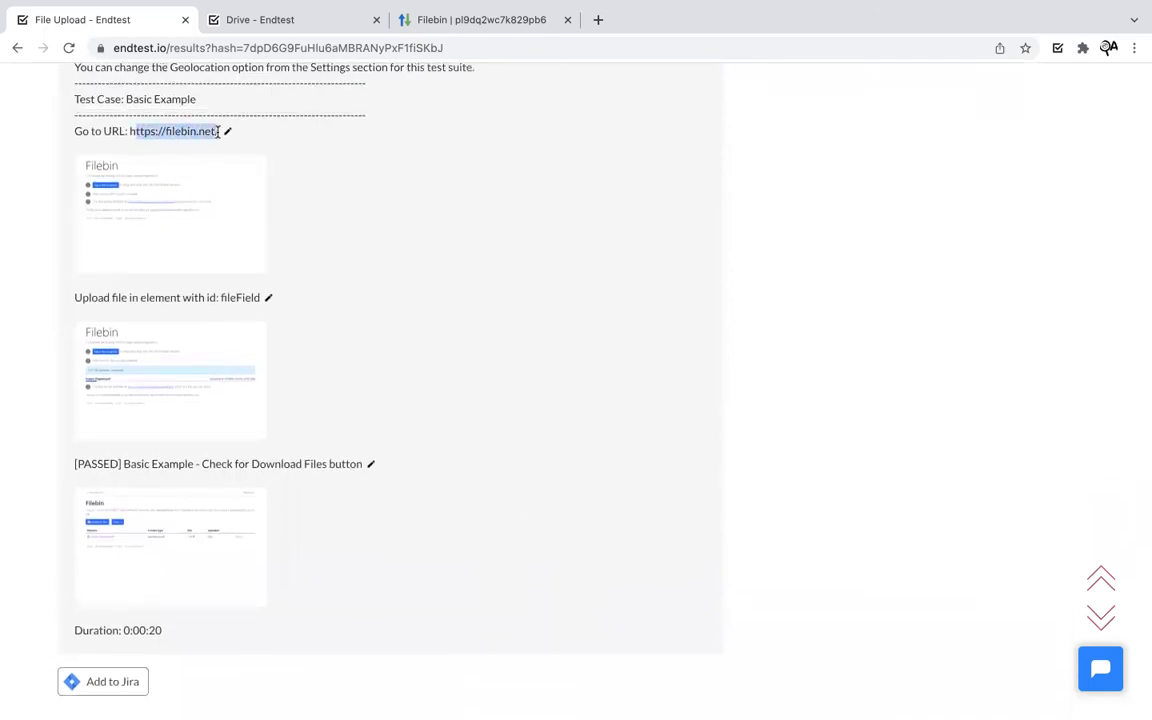
{"action": "left_click", "coordinate": [371, 267]}
{"action": "left_click_drag", "start_coordinate": [83, 299], "coordinate": [230, 298]}
{"action": "left_click", "coordinate": [347, 373]}
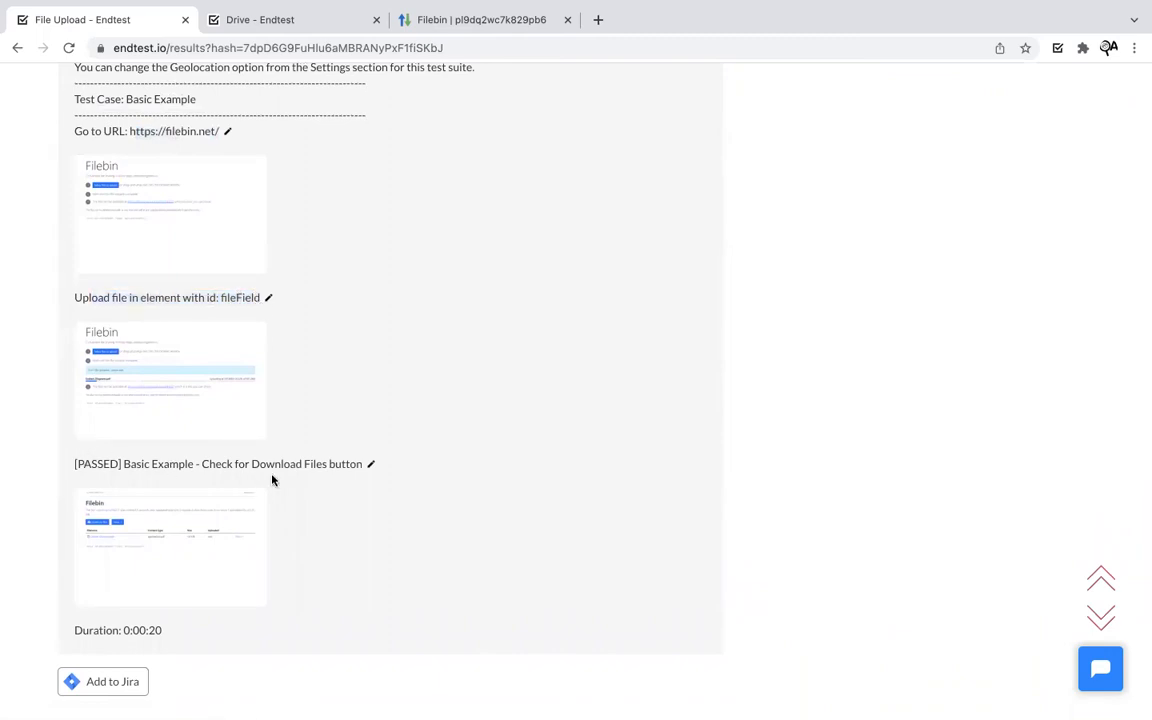
{"action": "left_click", "coordinate": [165, 571]}
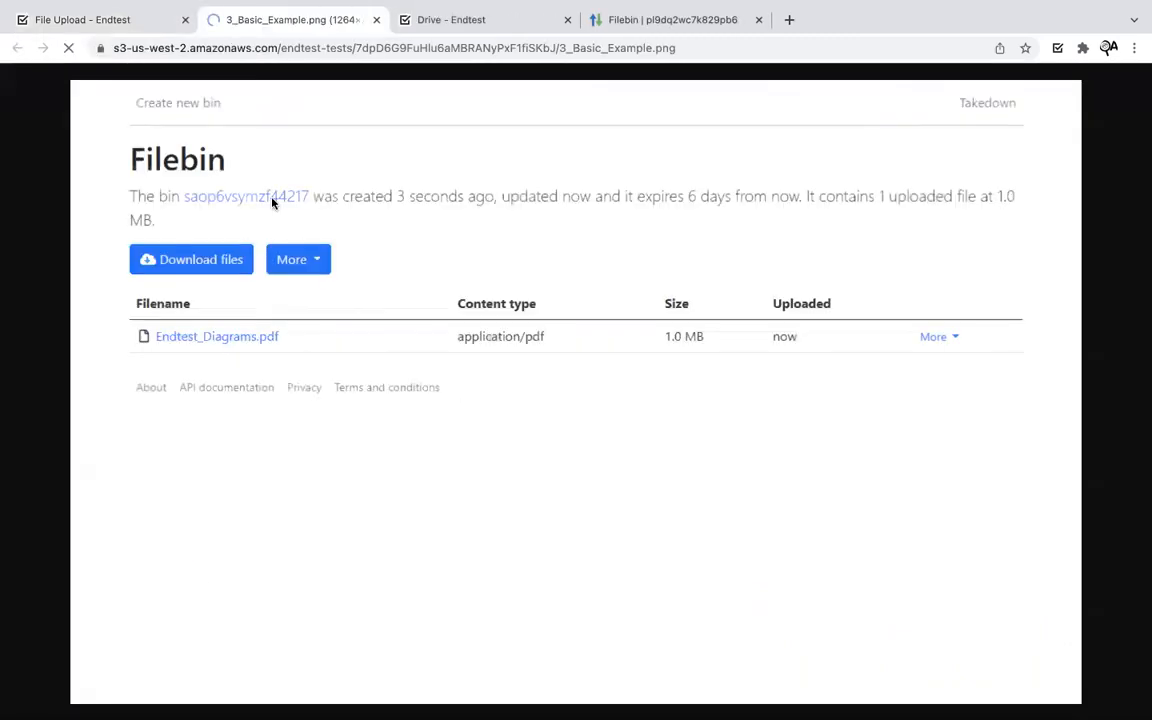
{"action": "left_click", "coordinate": [376, 20]}
Step: Review the Upload file log entry and the operating system used for the run
{"action": "scroll", "coordinate": [474, 338], "scroll_direction": "up", "scroll_amount": 2}
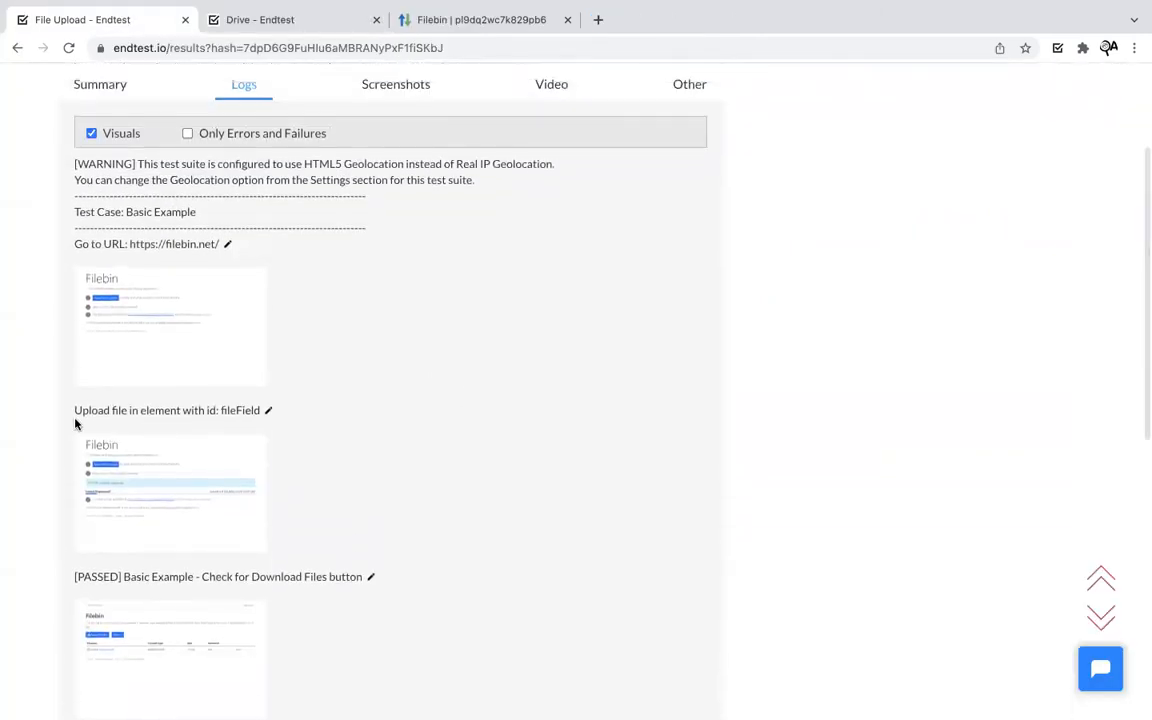
{"action": "left_click_drag", "start_coordinate": [73, 410], "coordinate": [269, 408]}
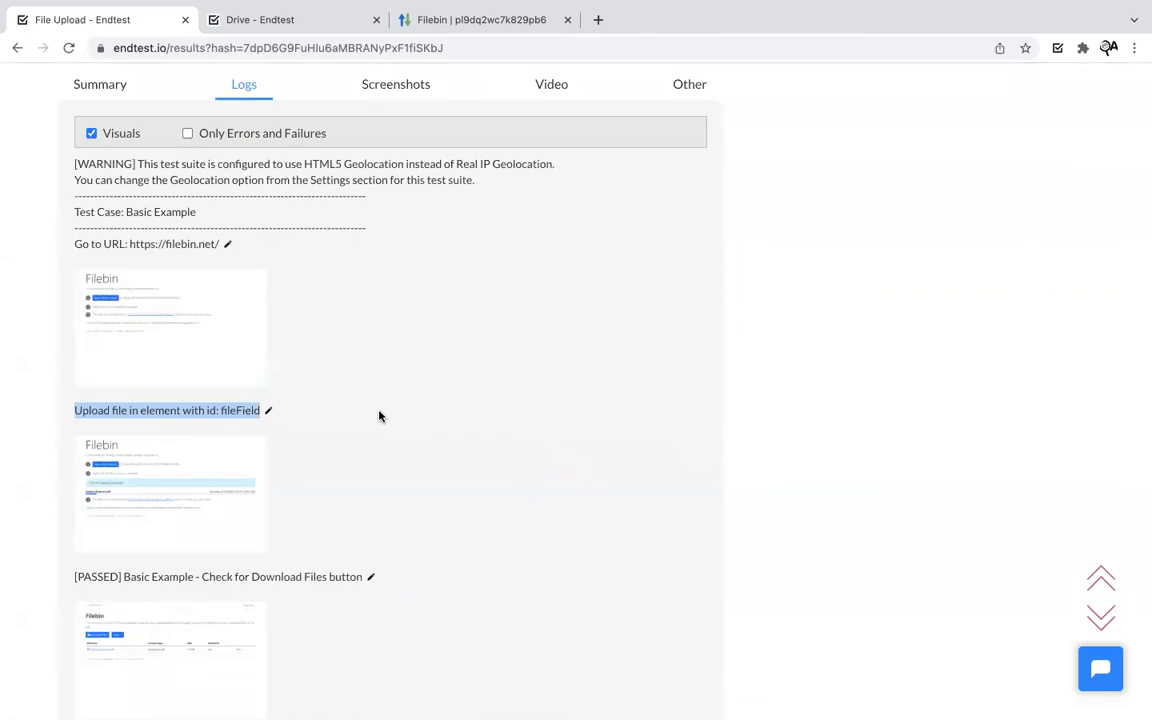
{"action": "scroll", "coordinate": [379, 416], "scroll_direction": "up", "scroll_amount": 3}
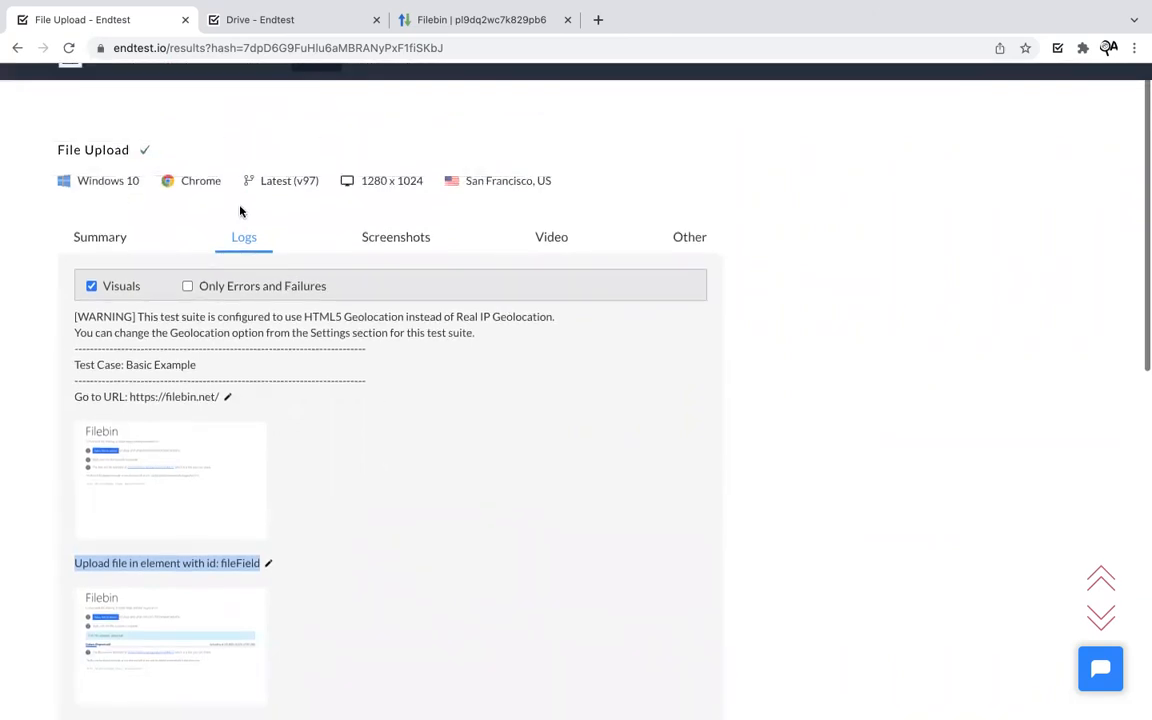
{"action": "left_click_drag", "start_coordinate": [141, 181], "coordinate": [78, 181]}
{"action": "left_click", "coordinate": [444, 432]}
{"action": "scroll", "coordinate": [452, 436], "scroll_direction": "down", "scroll_amount": 1}
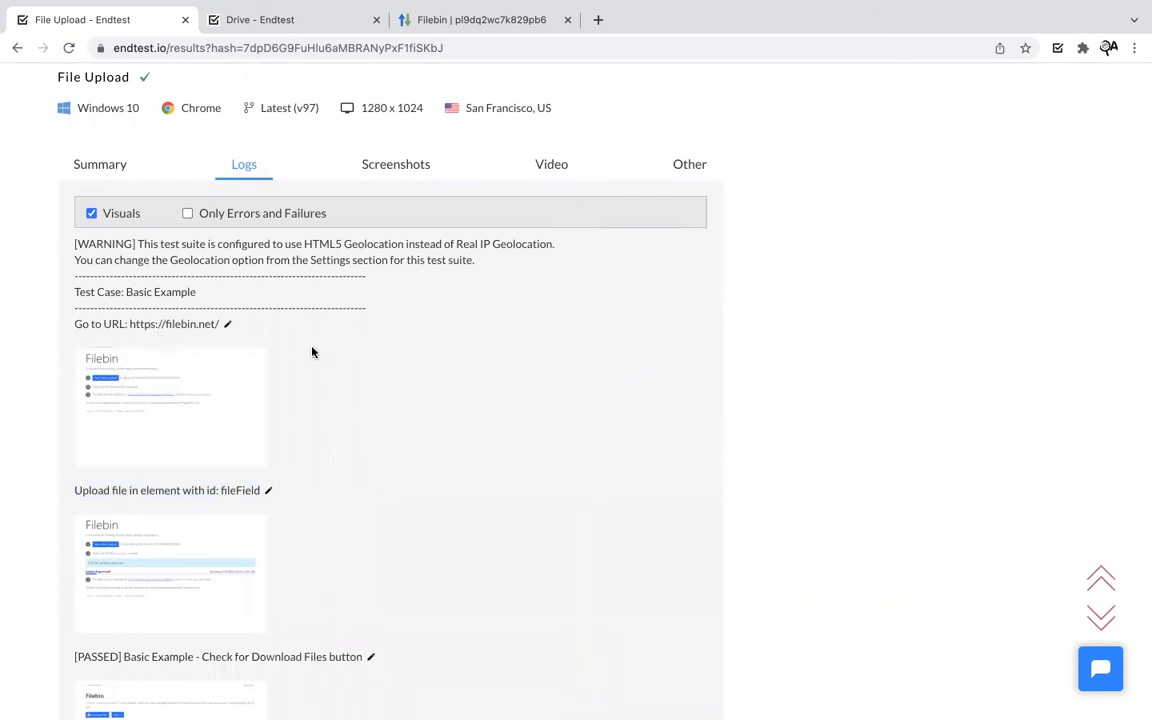
{"action": "scroll", "coordinate": [314, 352], "scroll_direction": "down", "scroll_amount": 2}
{"action": "scroll", "coordinate": [314, 352], "scroll_direction": "up", "scroll_amount": 3}
Step: View the run's screenshots and play its video recording
{"action": "left_click", "coordinate": [396, 222]}
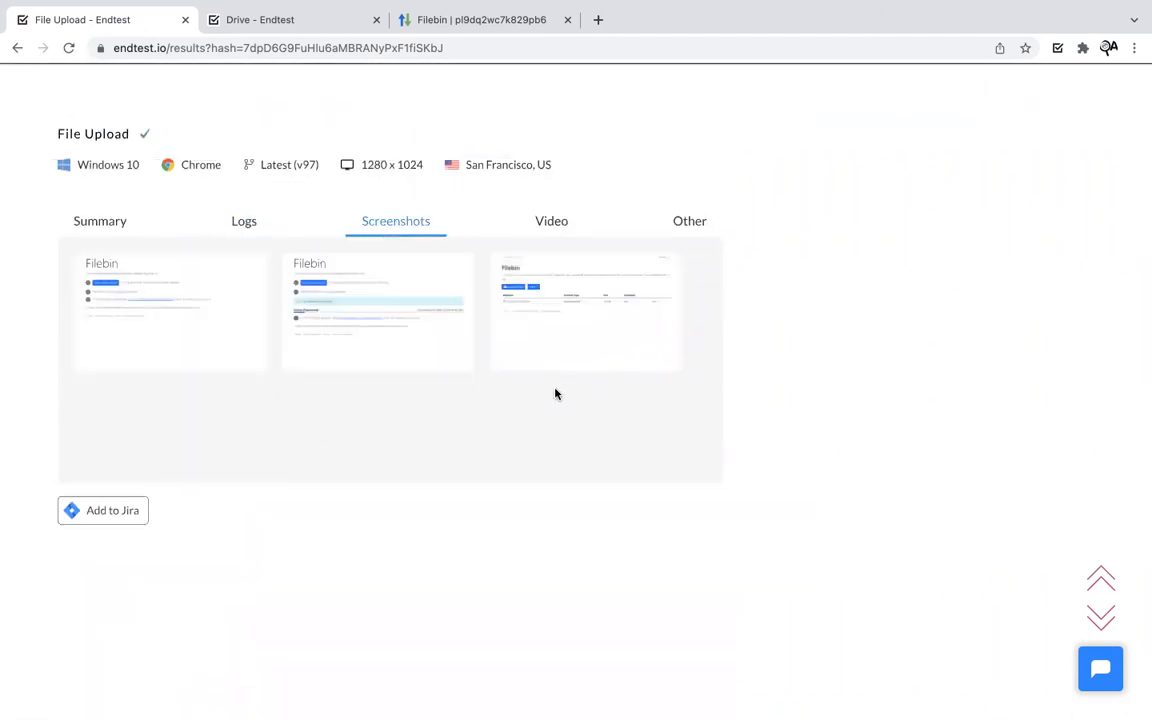
{"action": "scroll", "coordinate": [580, 400], "scroll_direction": "up", "scroll_amount": 1}
{"action": "left_click", "coordinate": [551, 270]}
{"action": "left_click", "coordinate": [86, 658]}
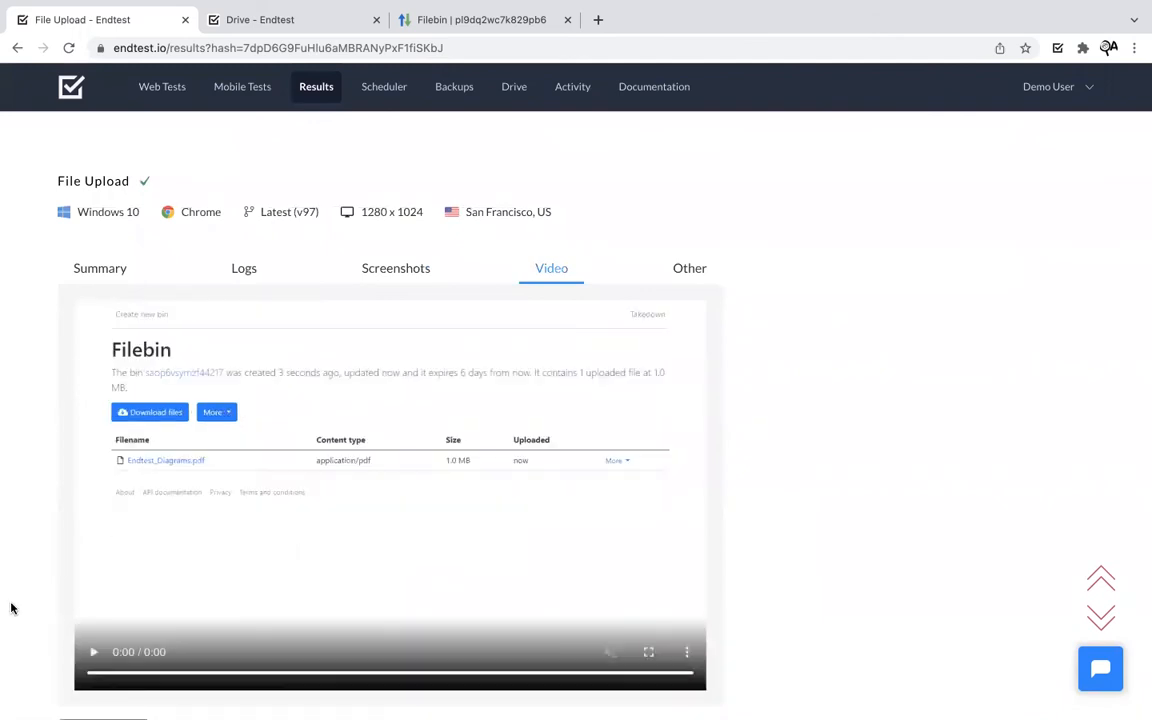